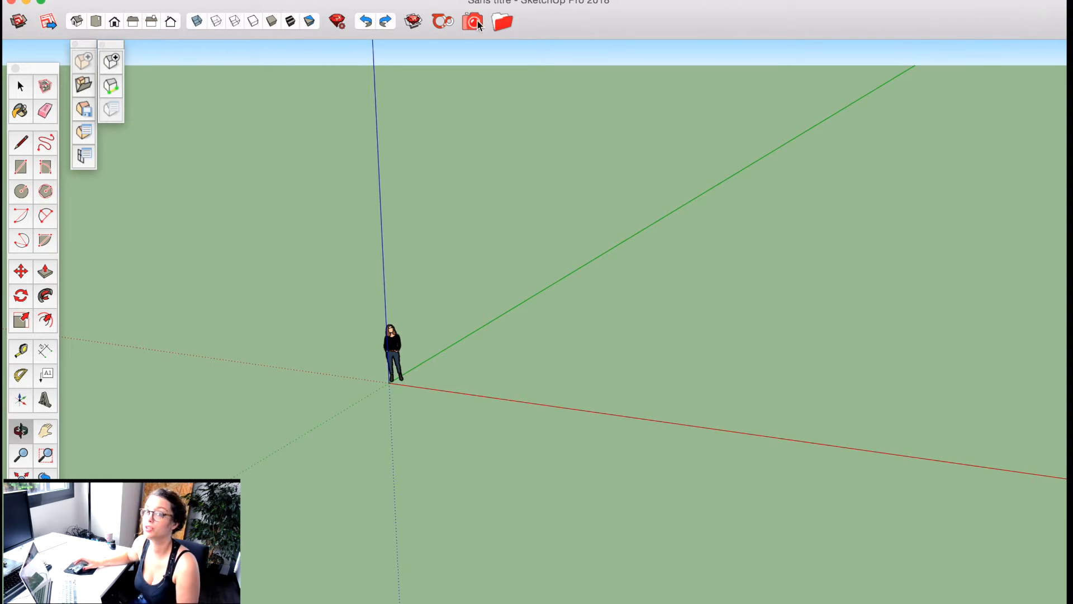
Import the site plan with the roads and building footprints into the empty model and select it
{"action": "left_click", "coordinate": [109, 0]}
{"action": "left_click", "coordinate": [156, 215]}
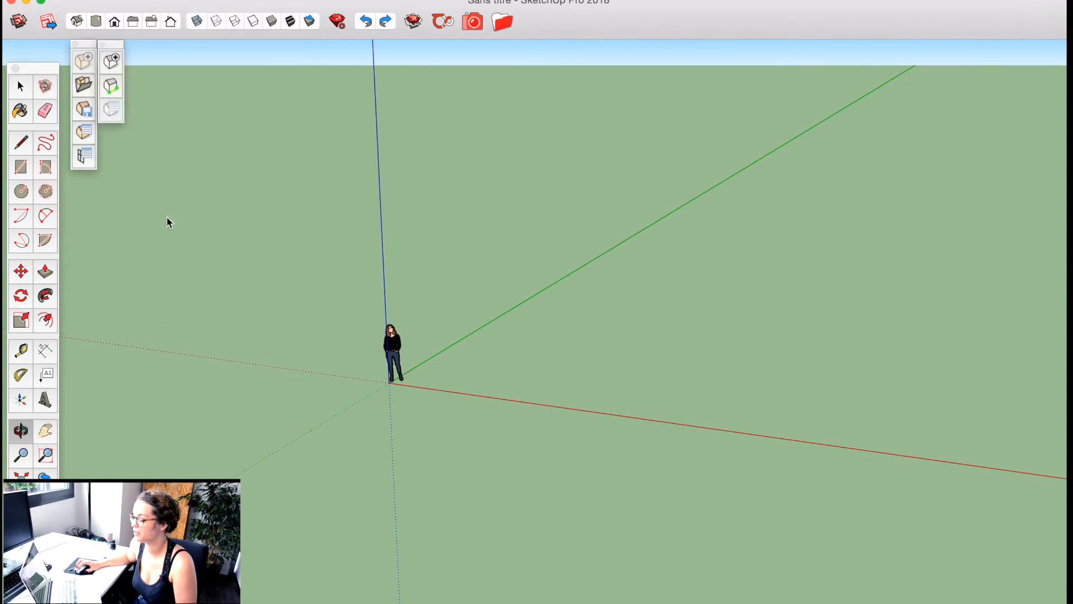
{"action": "double_click", "coordinate": [417, 111]}
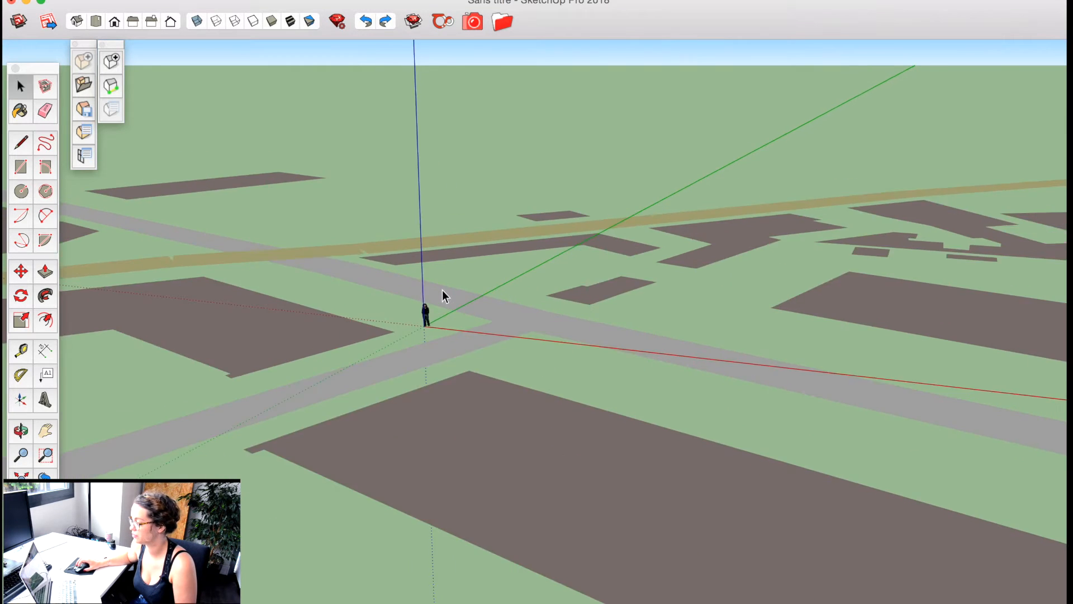
{"action": "middle_click_drag", "start_coordinate": [443, 295], "coordinate": [467, 403]}
{"action": "left_click", "coordinate": [343, 412]}
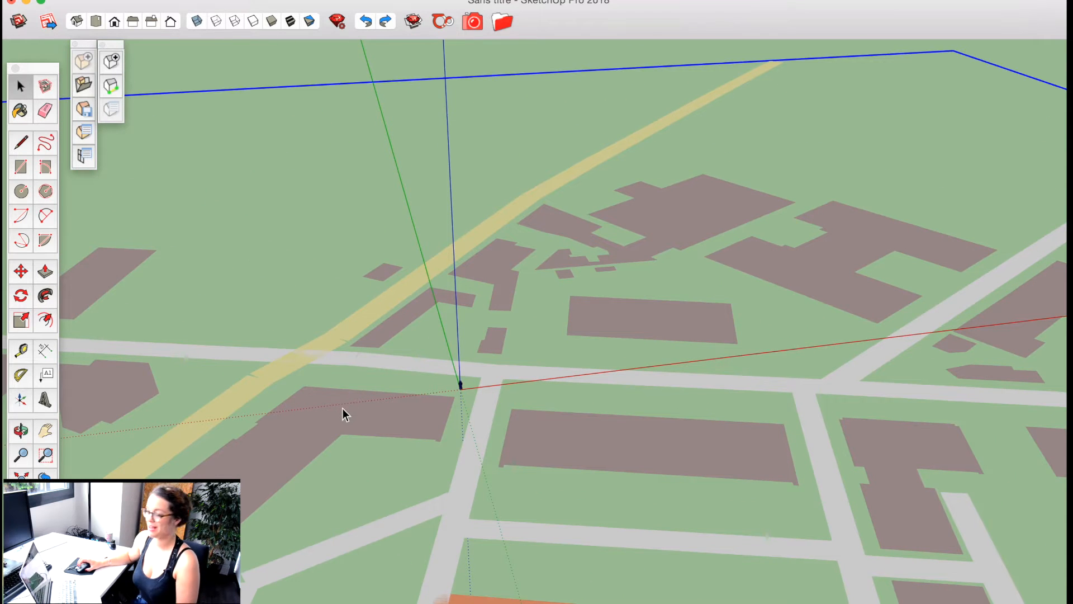
{"action": "scroll", "coordinate": [345, 406], "scroll_direction": "down", "scroll_amount": 4}
{"action": "scroll", "coordinate": [333, 348], "scroll_direction": "up", "scroll_amount": 5}
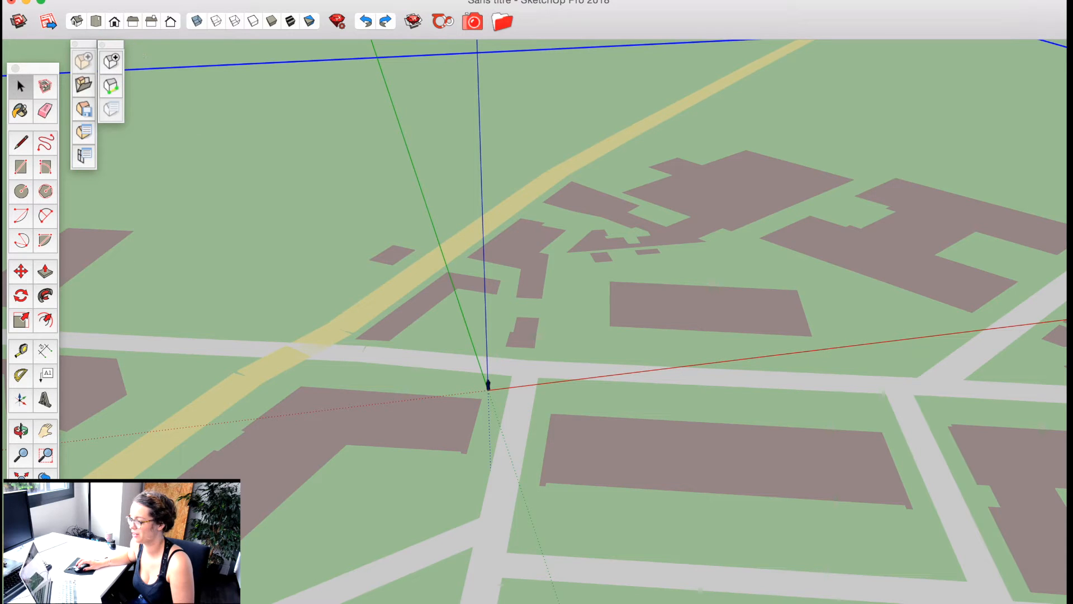
Start a new building from the Swedish Gråbröder 4 template and trace its first path segment along the footprint's short edge beside the origin
{"action": "left_click", "coordinate": [113, 63]}
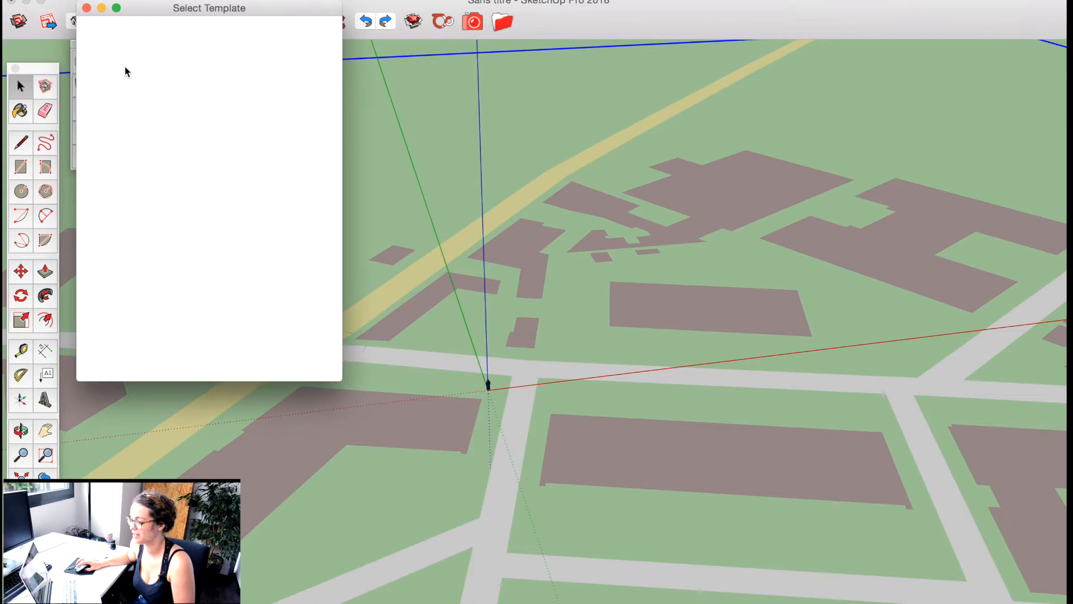
{"action": "mouse_move", "coordinate": [148, 201]}
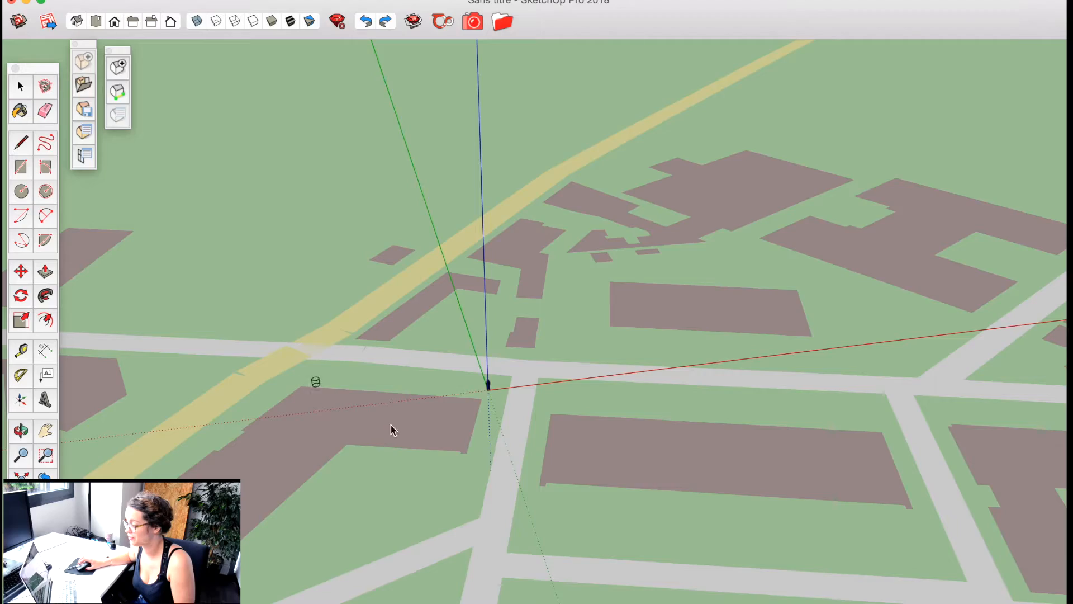
{"action": "scroll", "coordinate": [449, 450], "scroll_direction": "up", "scroll_amount": 3}
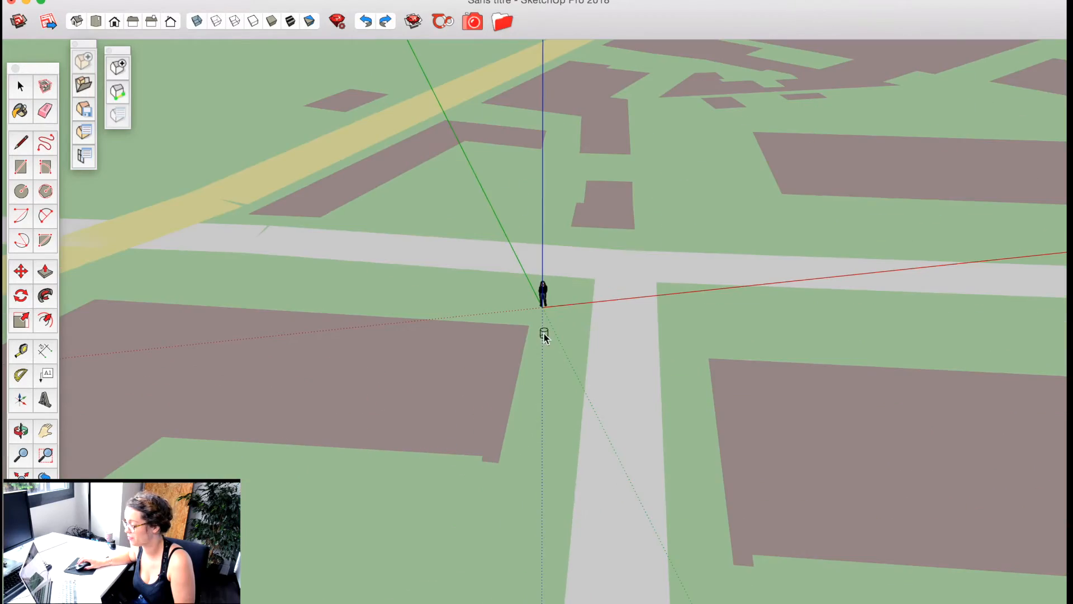
{"action": "scroll", "coordinate": [544, 333], "scroll_direction": "up", "scroll_amount": 3}
{"action": "left_click", "coordinate": [503, 554]}
{"action": "left_click", "coordinate": [529, 336]}
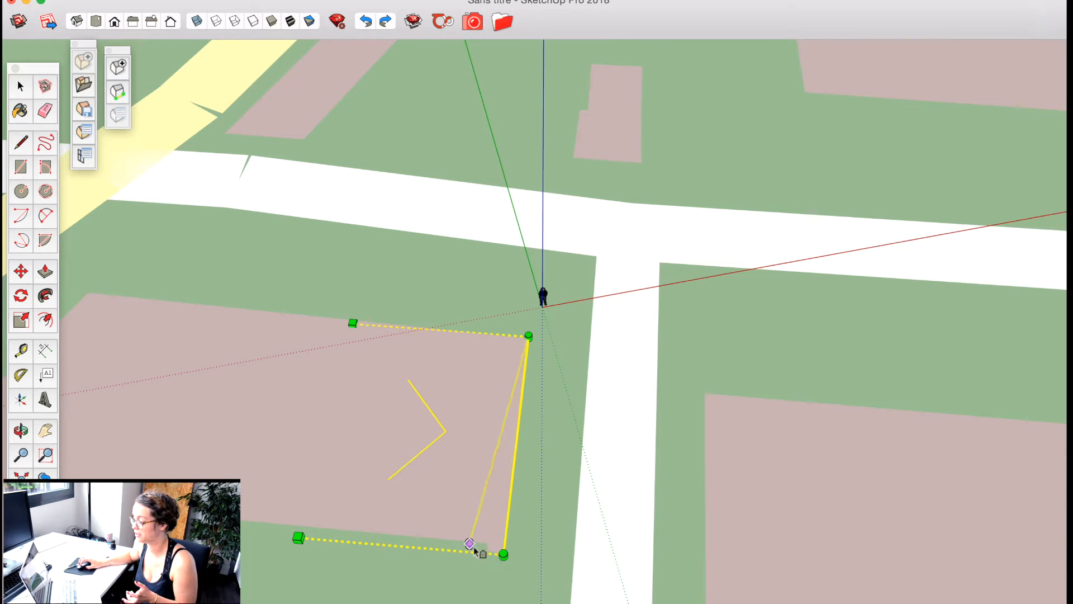
Adjust both endpoints of the building path to the footprint's corners and align the end gable with the footprint's long edge
{"action": "left_click", "coordinate": [500, 551]}
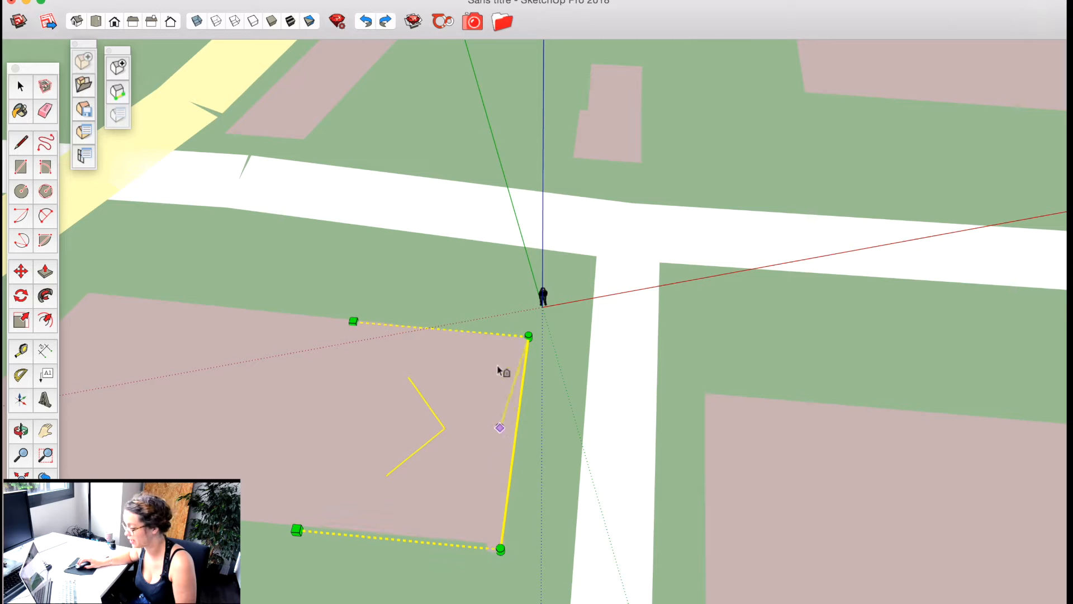
{"action": "left_click", "coordinate": [528, 338]}
{"action": "left_click_drag", "start_coordinate": [352, 325], "coordinate": [357, 311]}
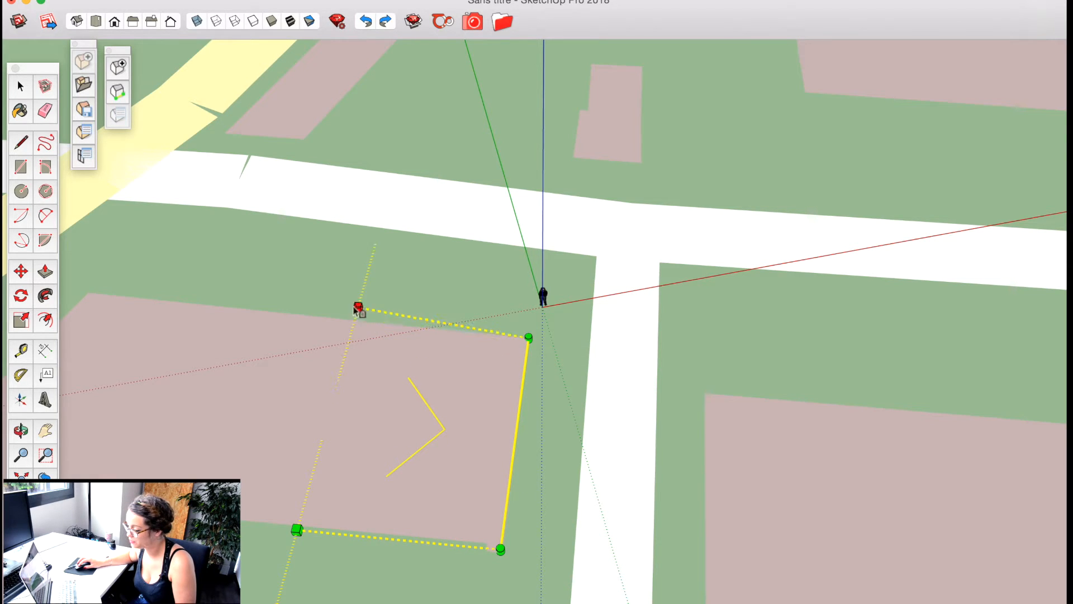
{"action": "left_click_drag", "start_coordinate": [399, 261], "coordinate": [351, 322]}
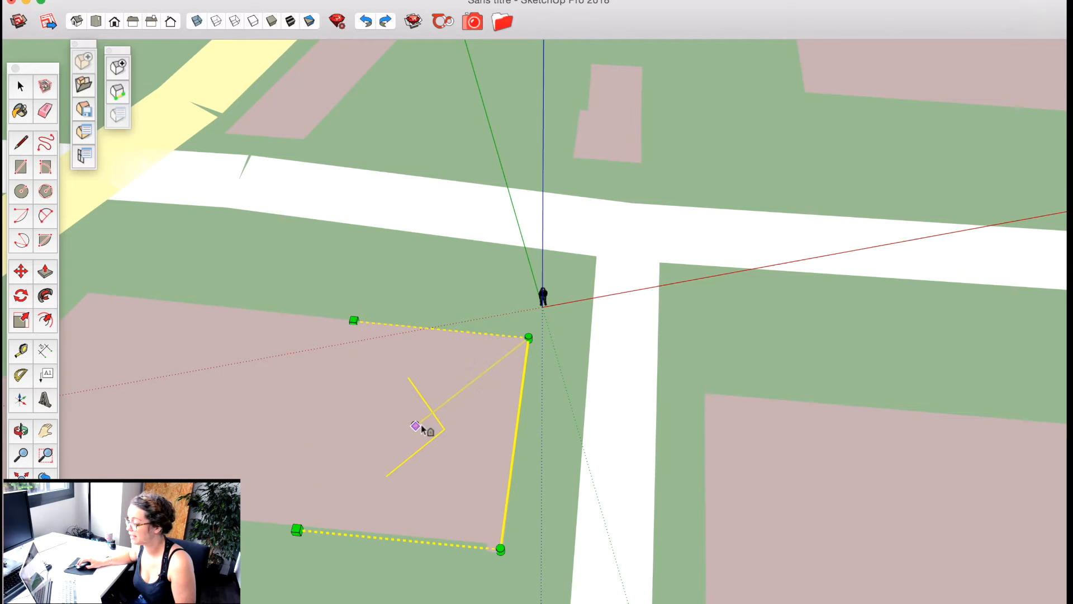
Try reversing the building's path direction, and reverse it back
{"action": "right_click", "coordinate": [455, 436]}
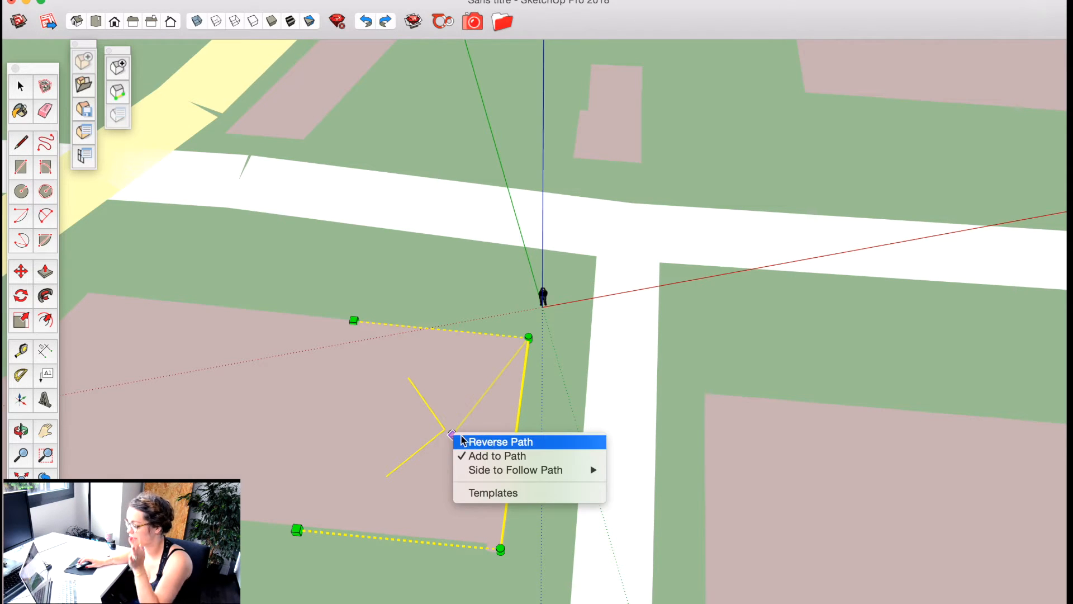
{"action": "left_click", "coordinate": [489, 441]}
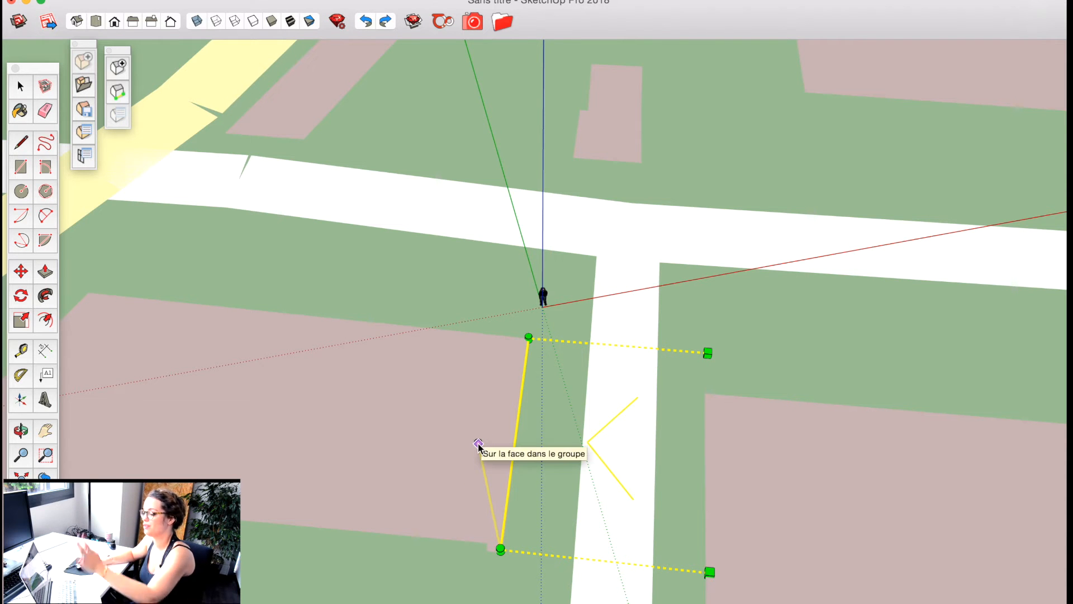
{"action": "right_click", "coordinate": [595, 439]}
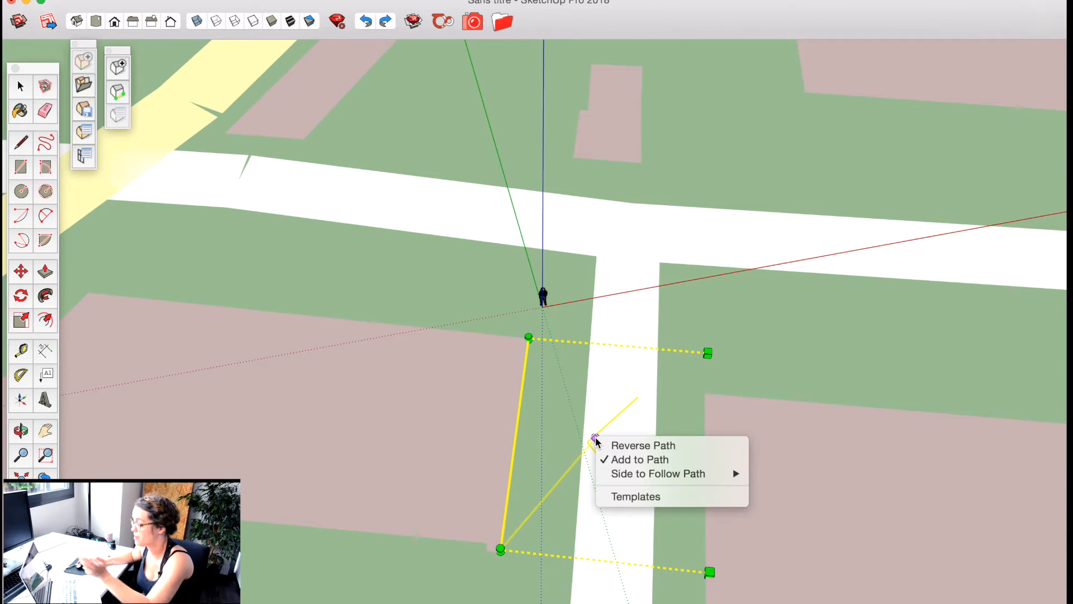
{"action": "left_click", "coordinate": [602, 445]}
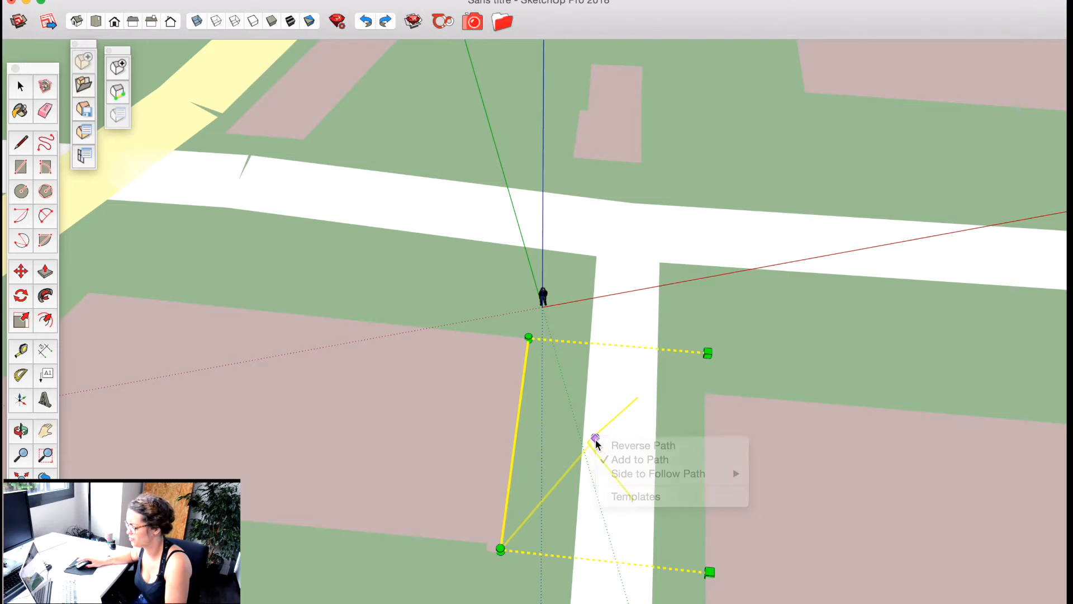
Try having the building's Back side follow the path, and return the setting to Front
{"action": "right_click", "coordinate": [495, 400]}
{"action": "mouse_move", "coordinate": [541, 439]}
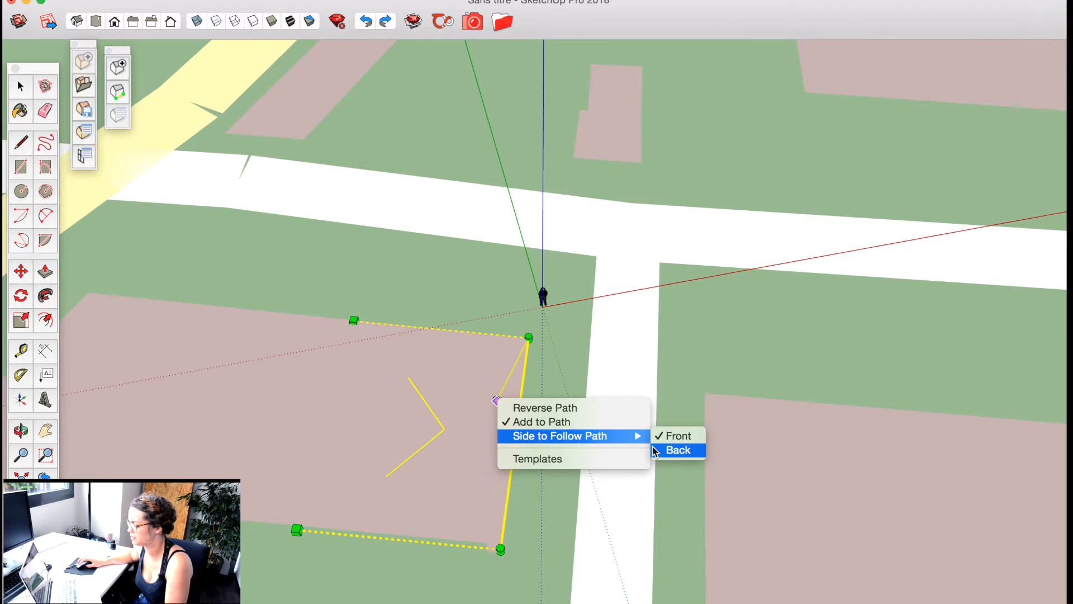
{"action": "left_click", "coordinate": [672, 450]}
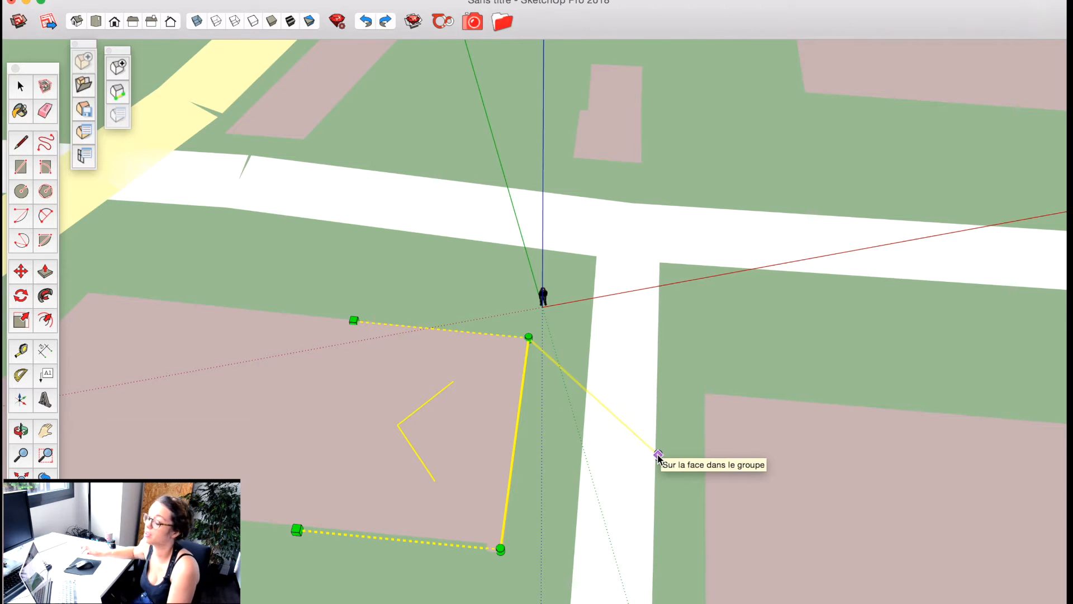
{"action": "right_click", "coordinate": [479, 373]}
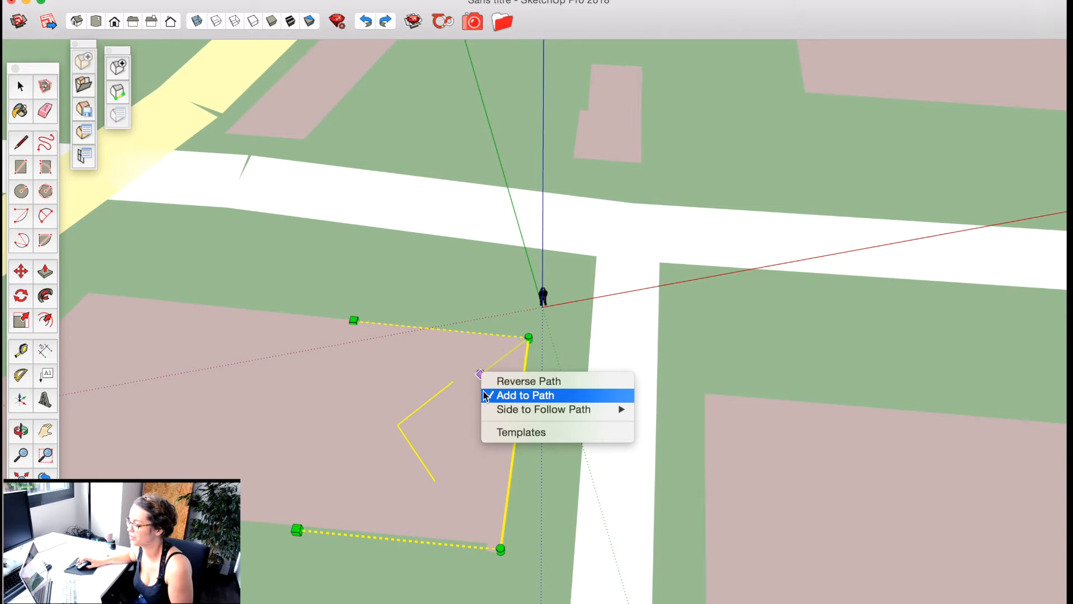
{"action": "mouse_move", "coordinate": [510, 409]}
{"action": "left_click", "coordinate": [648, 410]}
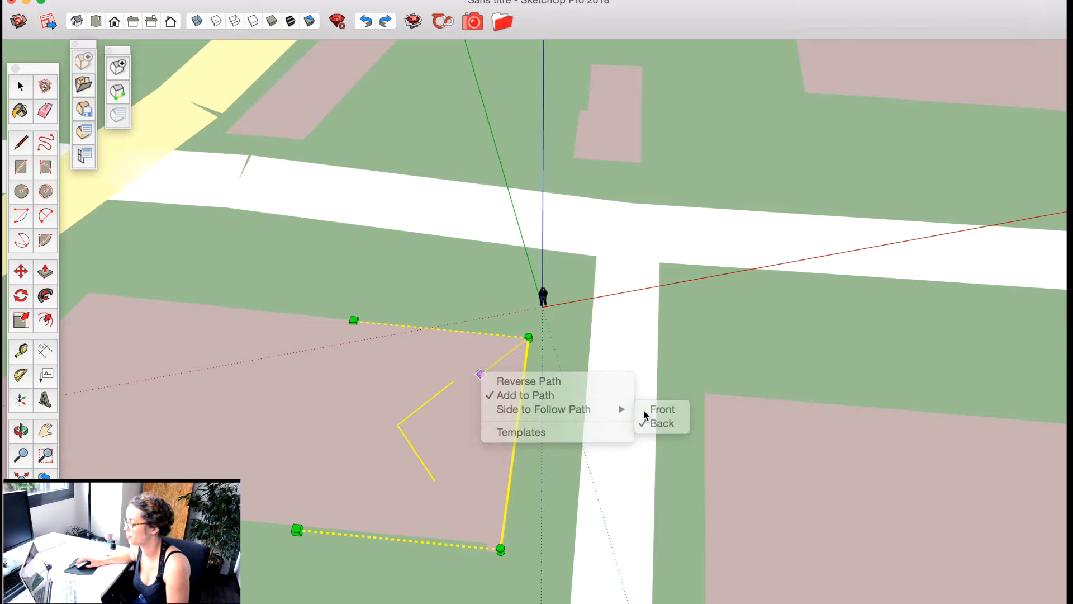
Extend the building path along the footprint's long street-side edge to its far corner and generate the building
{"action": "left_click", "coordinate": [354, 320]}
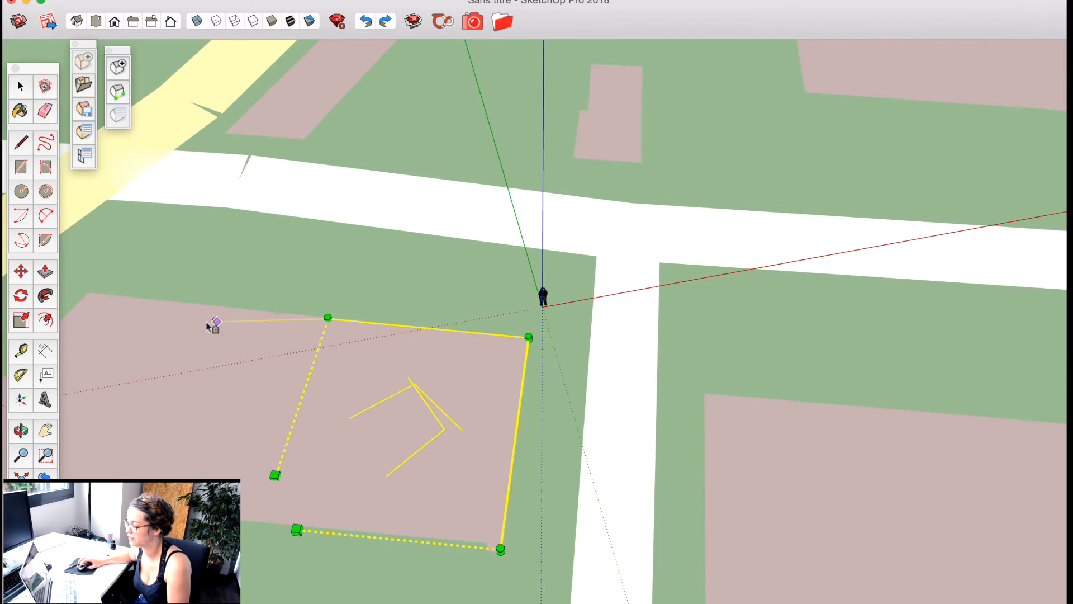
{"action": "middle_click_drag", "start_coordinate": [210, 321], "coordinate": [318, 354]}
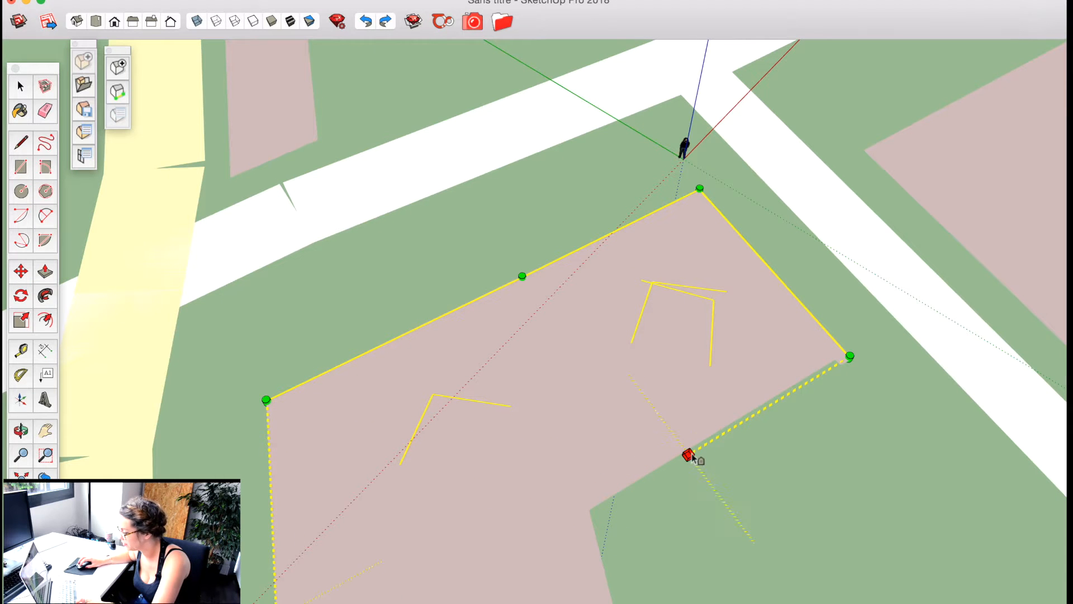
{"action": "scroll", "coordinate": [542, 411], "scroll_direction": "down", "scroll_amount": 3}
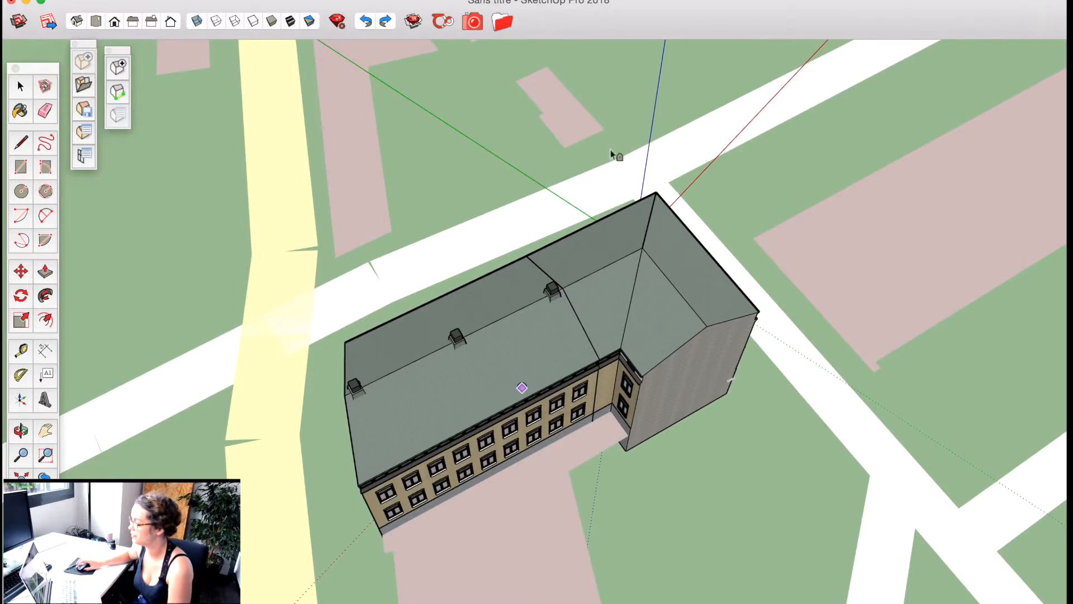
{"action": "middle_click_drag", "start_coordinate": [568, 398], "coordinate": [314, 390]}
{"action": "middle_click_drag", "start_coordinate": [678, 364], "coordinate": [332, 308]}
{"action": "middle_click_drag", "start_coordinate": [740, 370], "coordinate": [628, 358]}
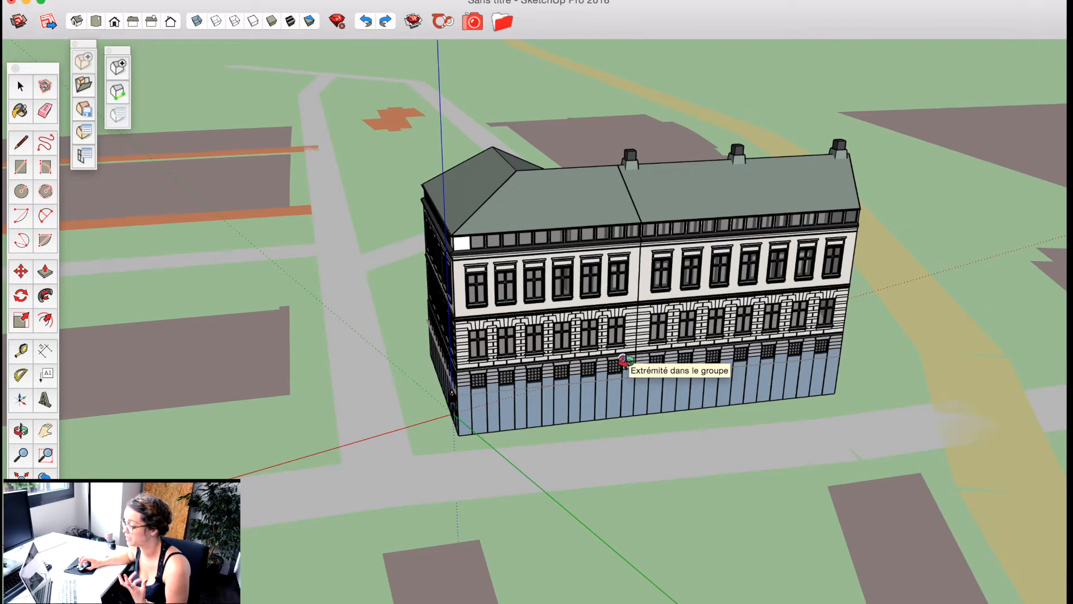
Edit the generated building's position by realigning its street-corner point and the intermediate path point with the footprint edge
{"action": "key", "text": "space"}
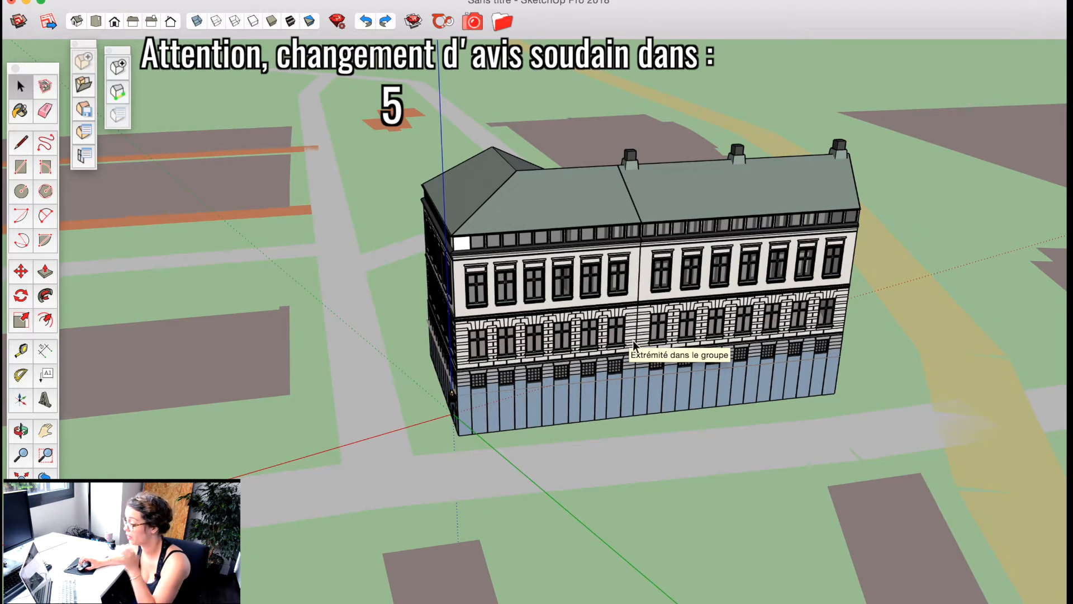
{"action": "right_click", "coordinate": [631, 303]}
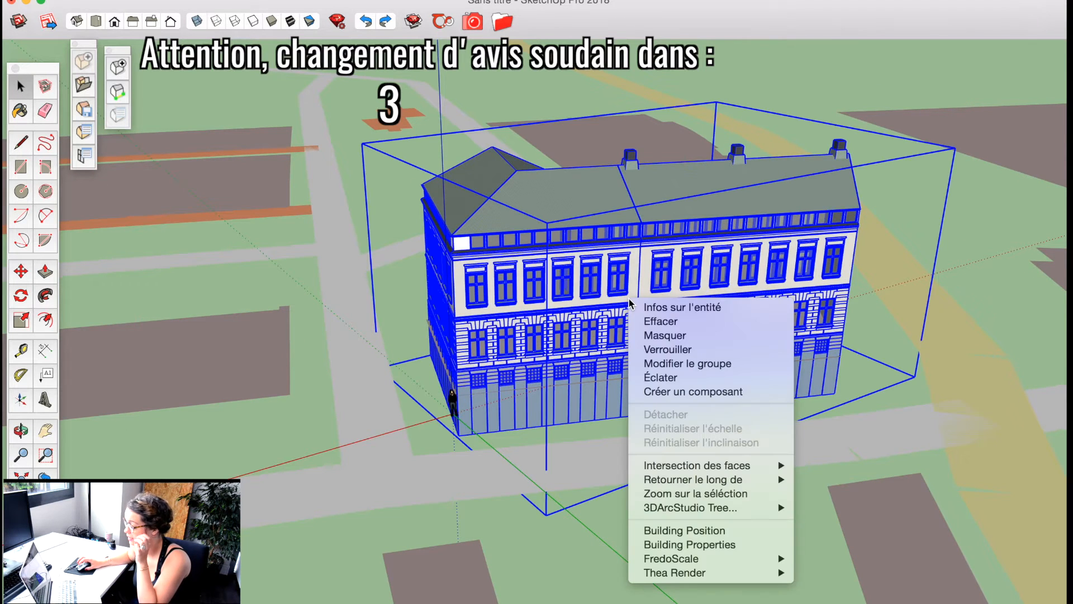
{"action": "left_click", "coordinate": [709, 534]}
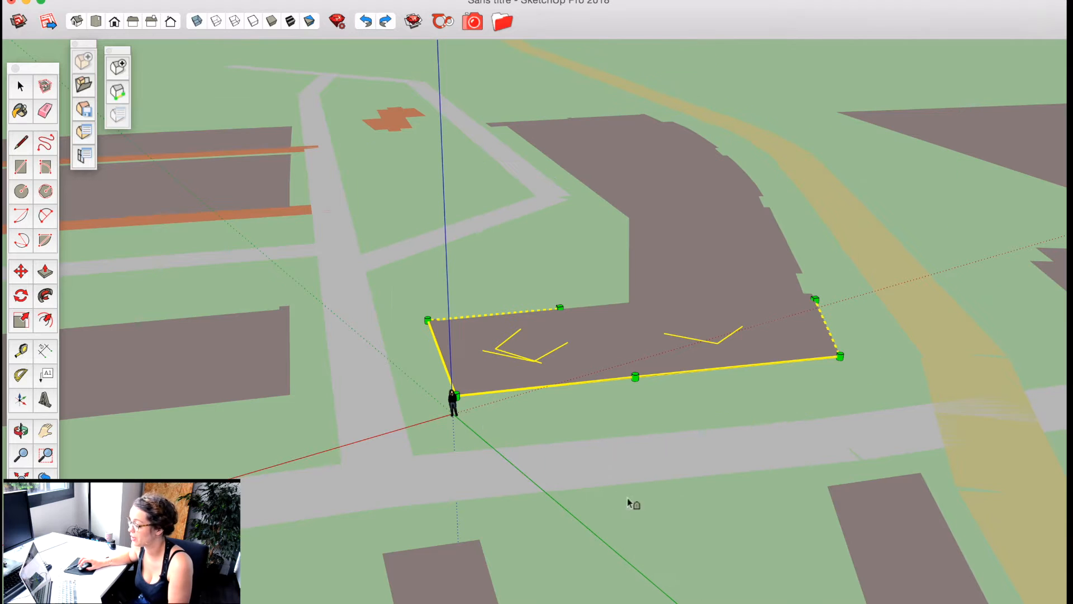
{"action": "scroll", "coordinate": [489, 405], "scroll_direction": "up", "scroll_amount": 10}
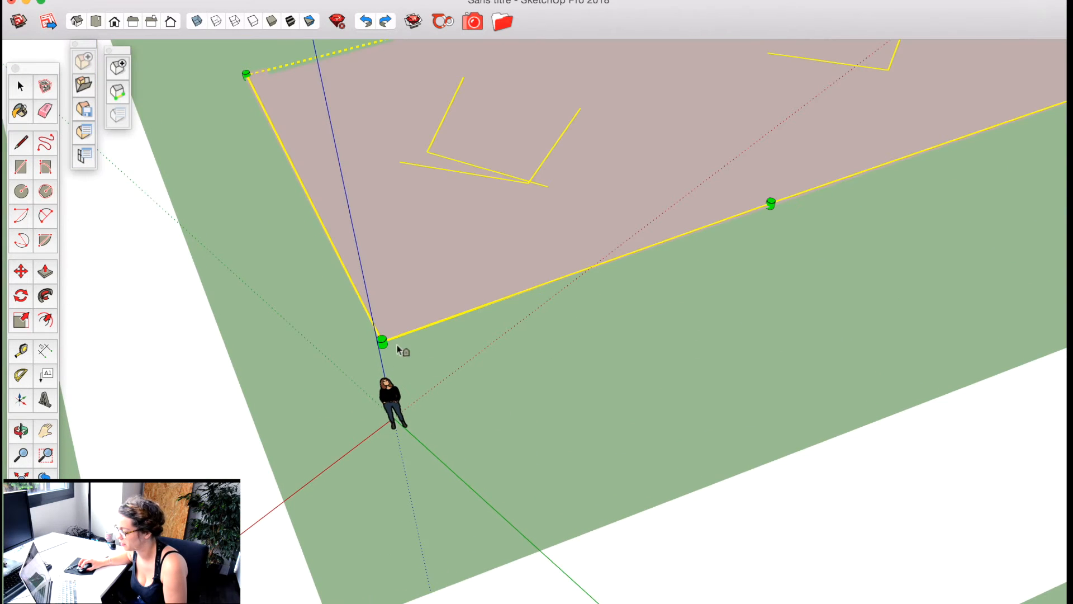
{"action": "left_click_drag", "start_coordinate": [385, 341], "coordinate": [382, 334]}
{"action": "left_click_drag", "start_coordinate": [774, 207], "coordinate": [778, 205]}
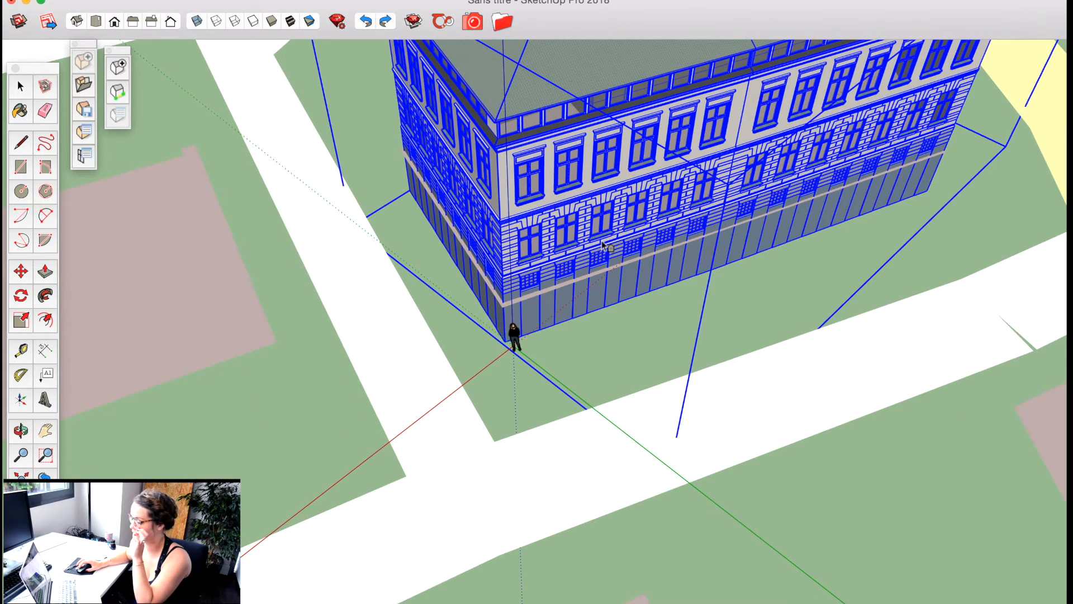
Change the building's template to the Austrian "Test House #1, Rear Buidling" in its Building Properties and apply it
{"action": "scroll", "coordinate": [603, 246], "scroll_direction": "down", "scroll_amount": 5}
{"action": "right_click", "coordinate": [512, 211]}
{"action": "left_click", "coordinate": [610, 422]}
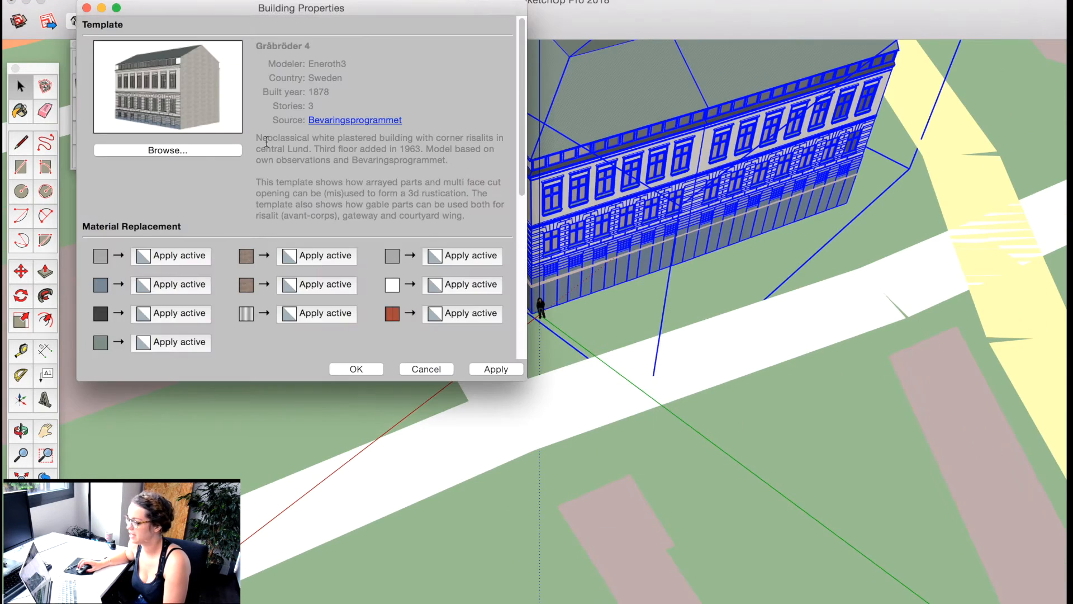
{"action": "scroll", "coordinate": [266, 145], "scroll_direction": "down", "scroll_amount": 5}
{"action": "scroll", "coordinate": [264, 175], "scroll_direction": "up", "scroll_amount": 5}
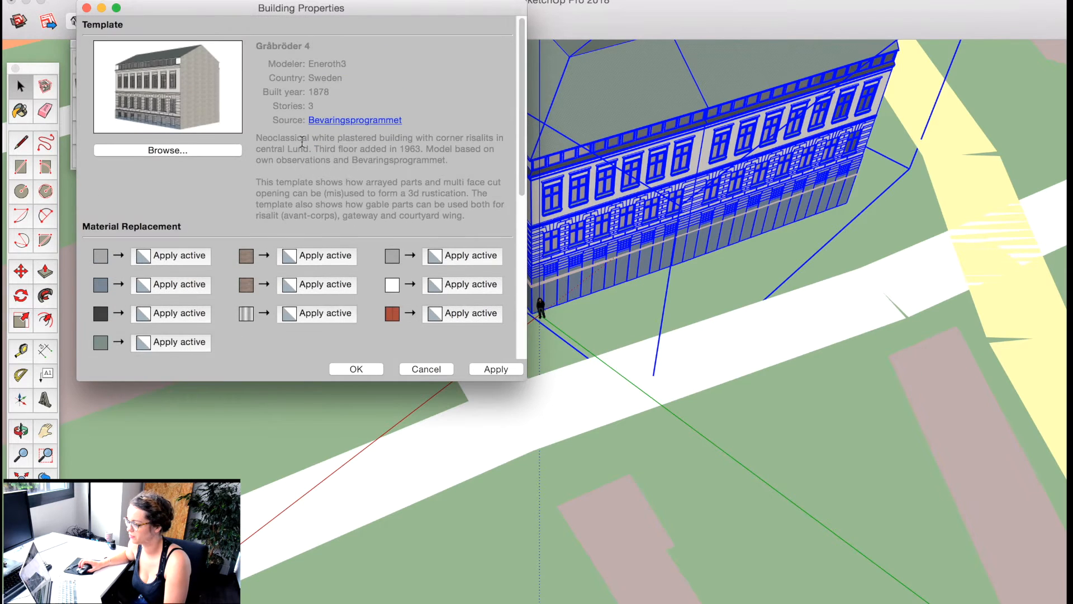
{"action": "scroll", "coordinate": [240, 199], "scroll_direction": "down", "scroll_amount": 1}
{"action": "left_click", "coordinate": [184, 127]}
{"action": "left_click", "coordinate": [196, 121]}
{"action": "left_click", "coordinate": [251, 370]}
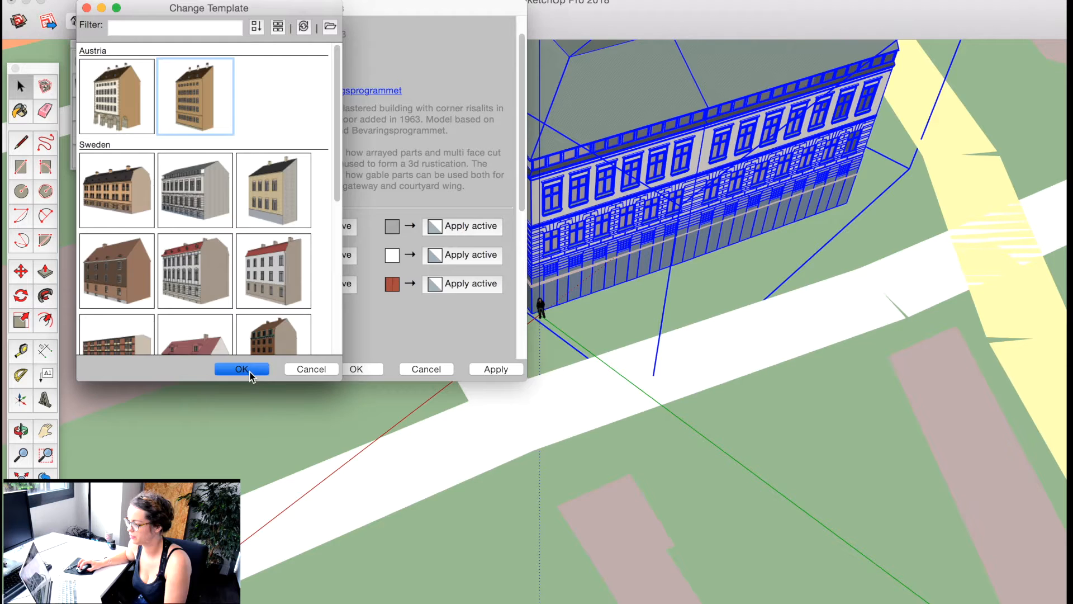
{"action": "left_click", "coordinate": [481, 371]}
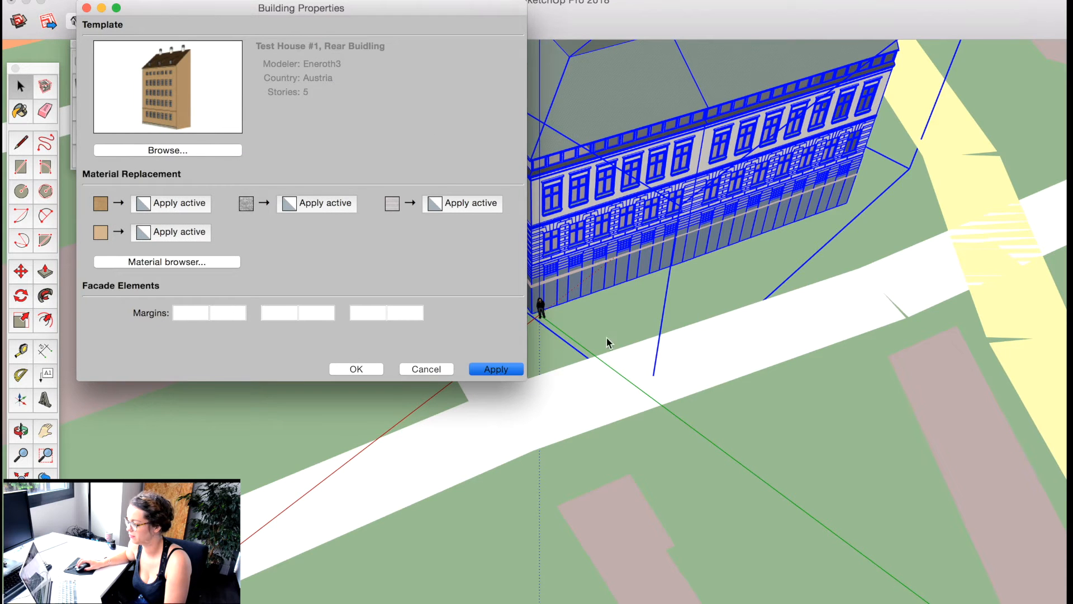
Select the Swedish Gråbröder 4 template again in the building's properties
{"action": "middle_click_drag", "start_coordinate": [659, 329], "coordinate": [811, 184]}
{"action": "scroll", "coordinate": [811, 185], "scroll_direction": "down", "scroll_amount": 4}
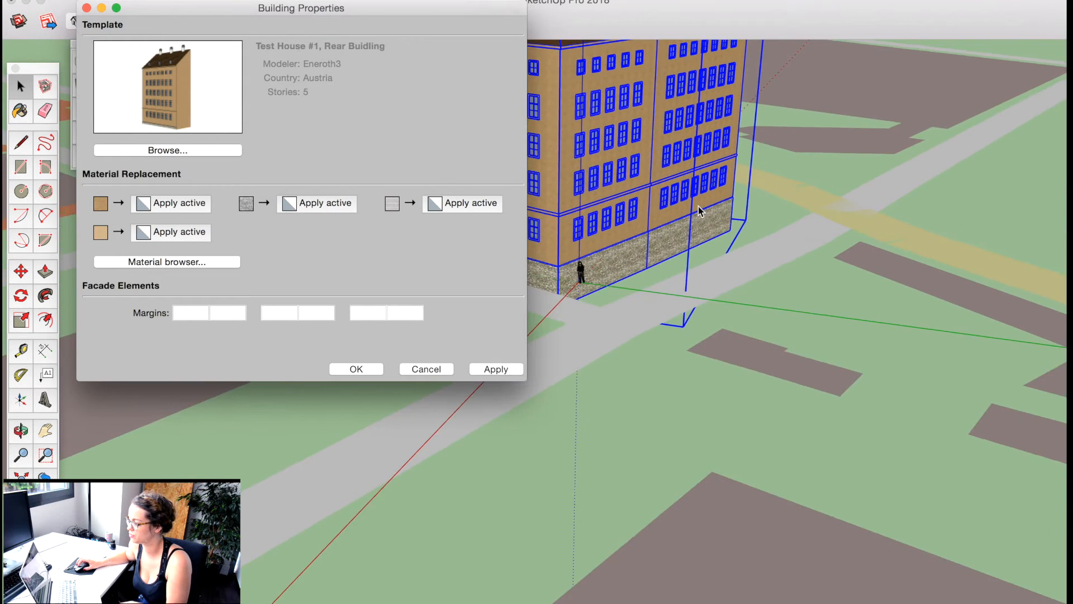
{"action": "scroll", "coordinate": [683, 197], "scroll_direction": "down", "scroll_amount": 5}
{"action": "middle_click_drag", "start_coordinate": [681, 196], "coordinate": [476, 230]}
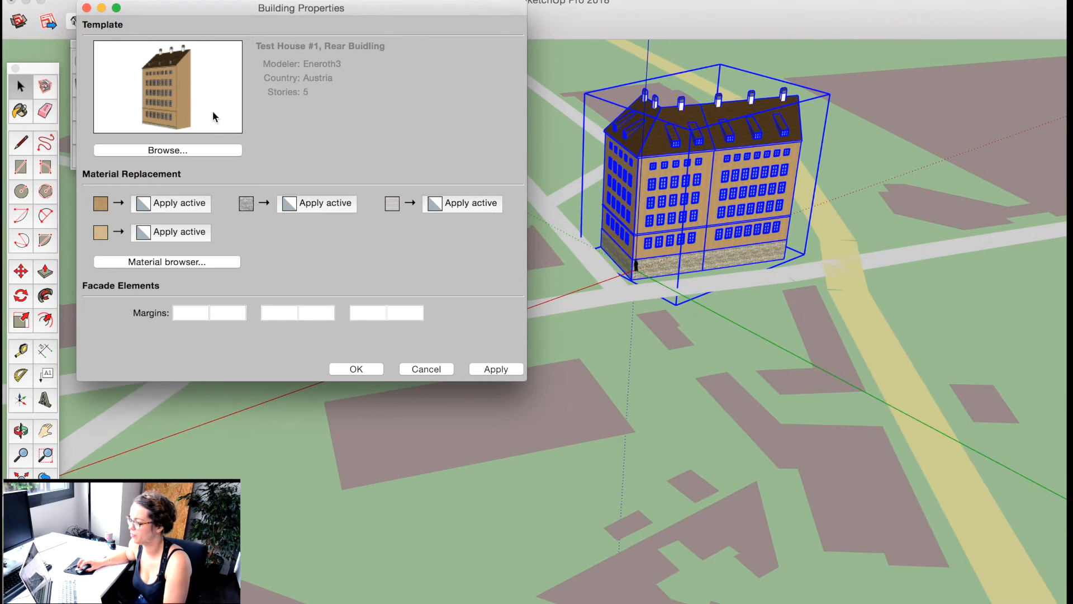
{"action": "left_click", "coordinate": [207, 150]}
{"action": "left_click", "coordinate": [254, 368]}
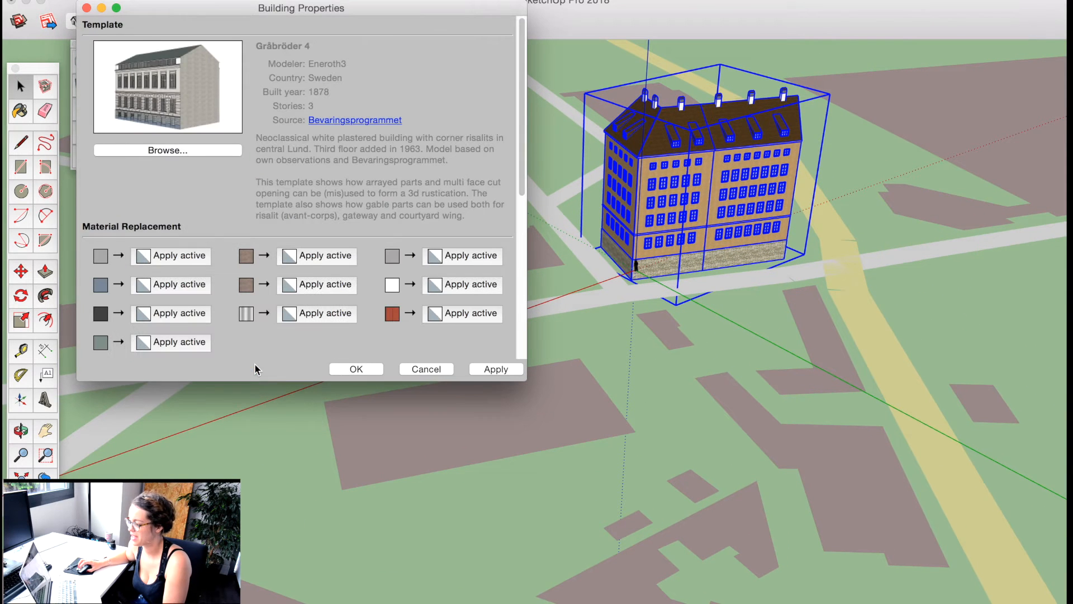
Apply the Gråbröder 4 template to the building
{"action": "scroll", "coordinate": [615, 153], "scroll_direction": "up", "scroll_amount": 3}
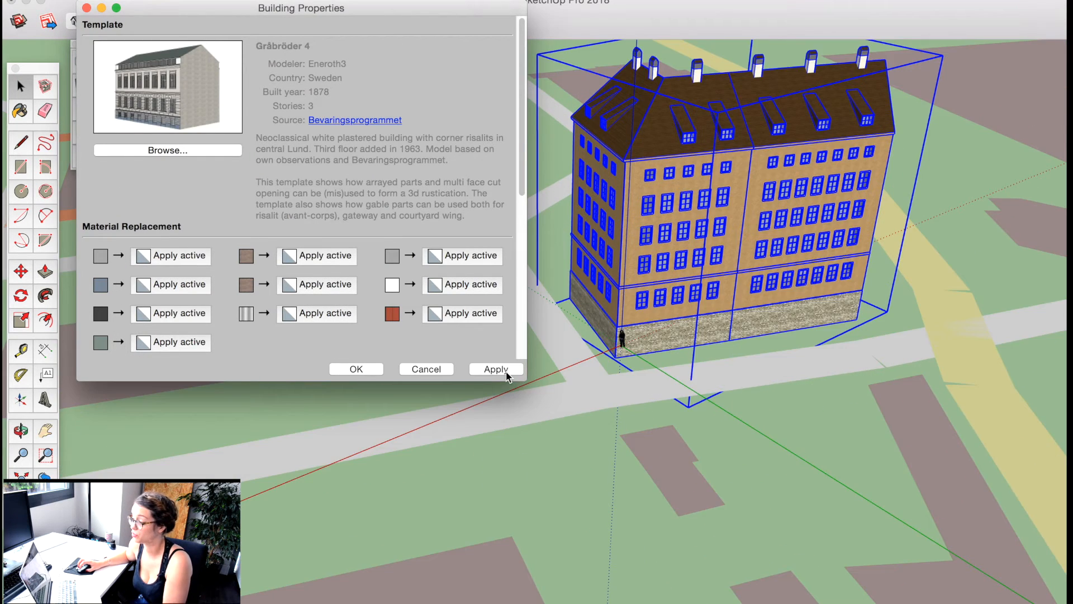
{"action": "left_click", "coordinate": [506, 370]}
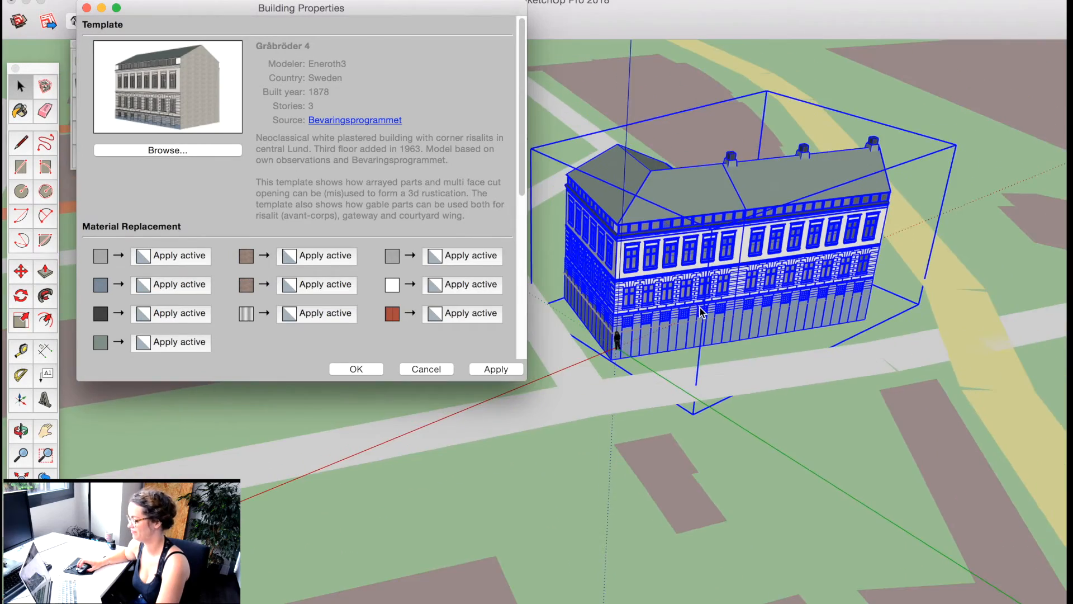
Replace the template's striped roof material with dark brown and try the scalloped tile textures from the Couverture materials
{"action": "left_click", "coordinate": [470, 255]}
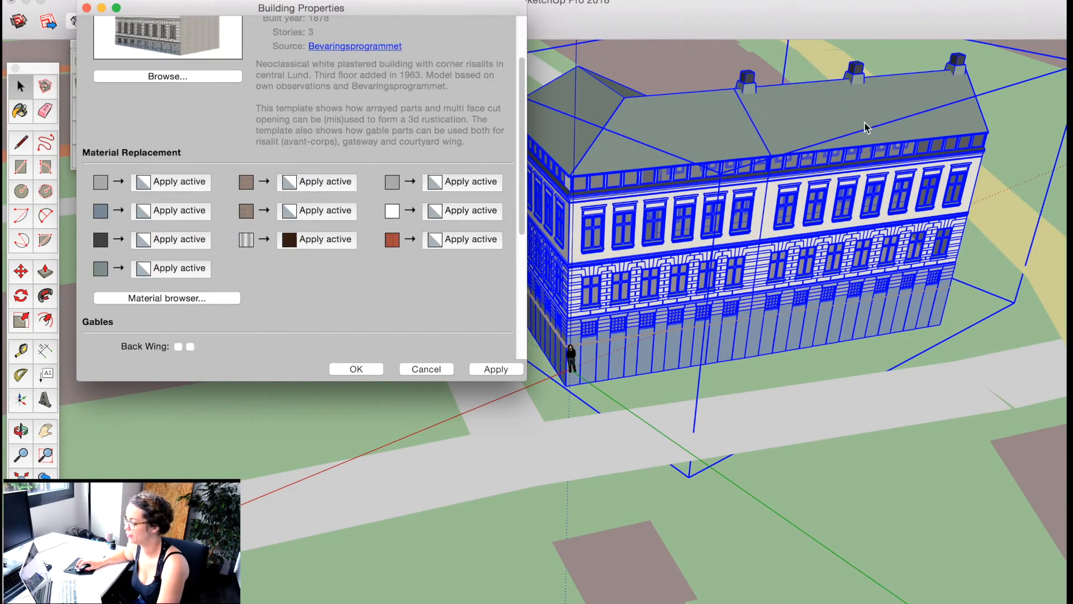
{"action": "left_click", "coordinate": [223, 299]}
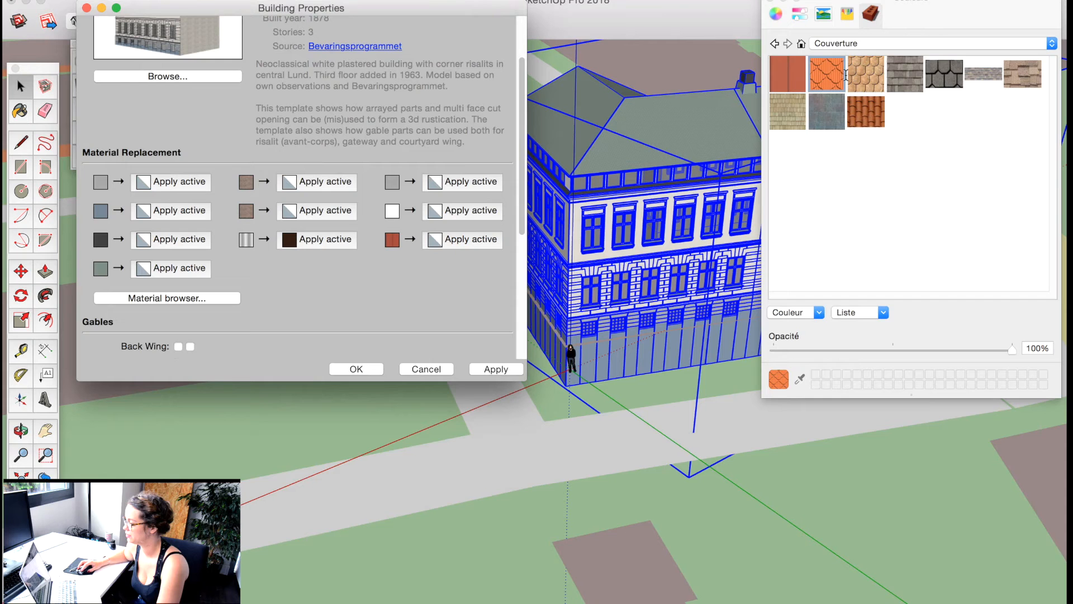
{"action": "double_click", "coordinate": [816, 79]}
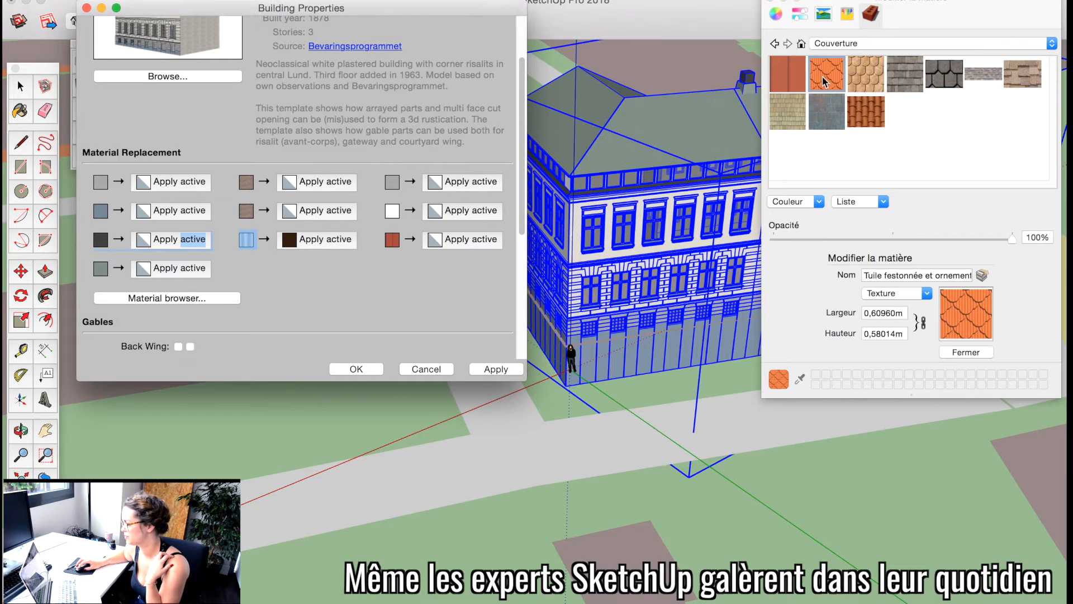
{"action": "left_click", "coordinate": [865, 85]}
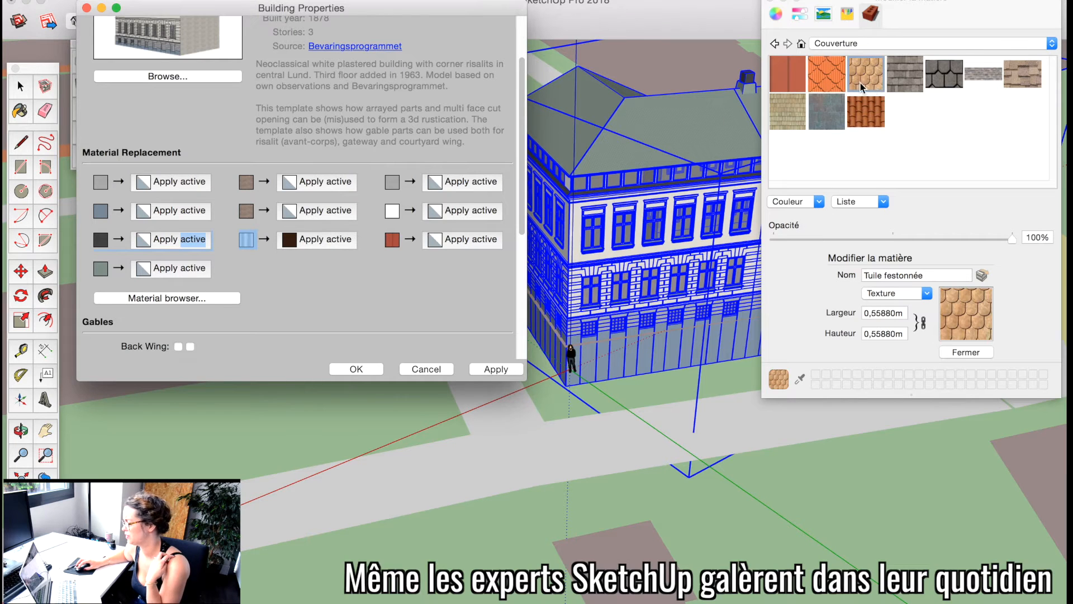
{"action": "left_click", "coordinate": [827, 73]}
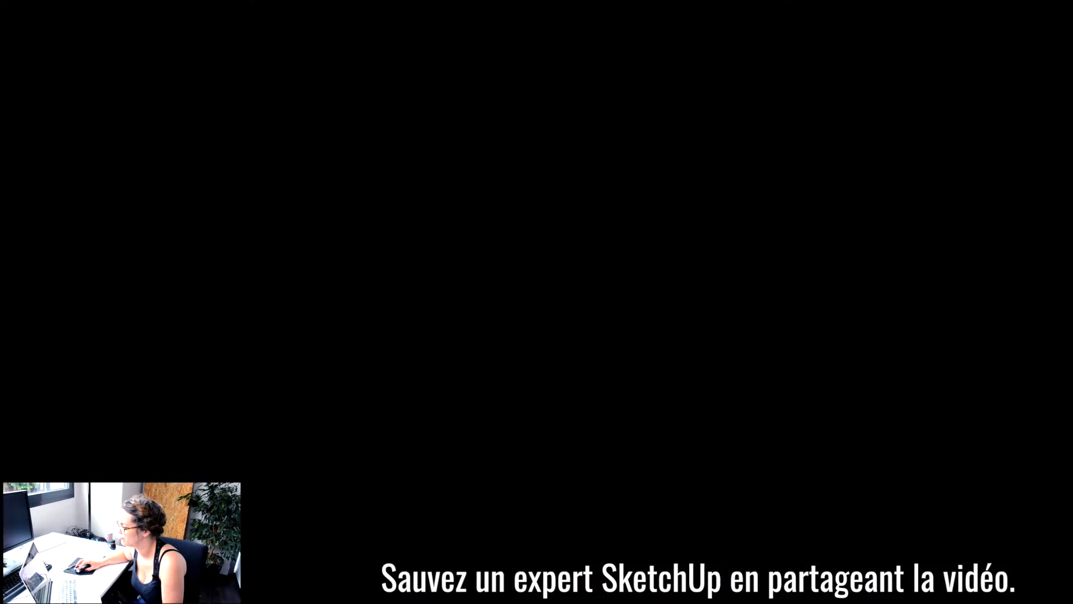
Pick the red-brown roof tile from the Couverture materials as the replacement for the template's striped material
{"action": "double_click", "coordinate": [244, 242]}
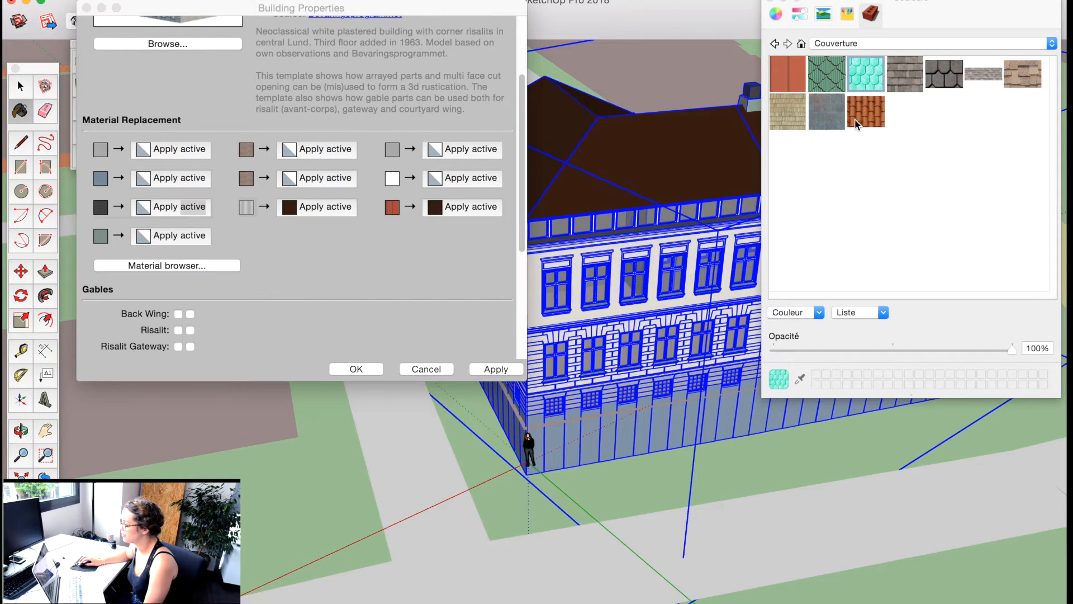
{"action": "left_click", "coordinate": [857, 124]}
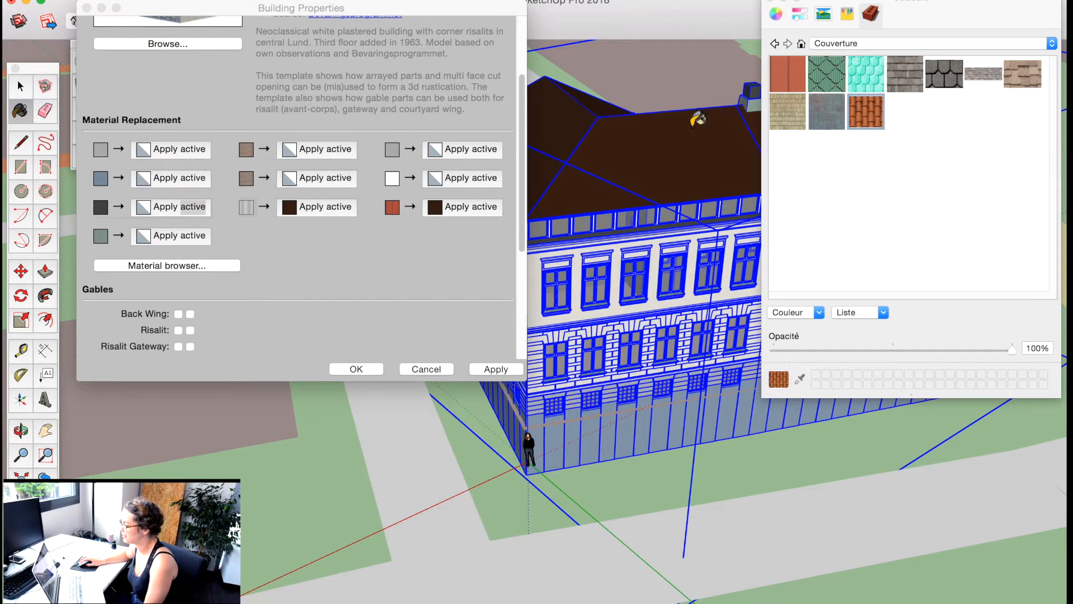
{"action": "left_click", "coordinate": [303, 207]}
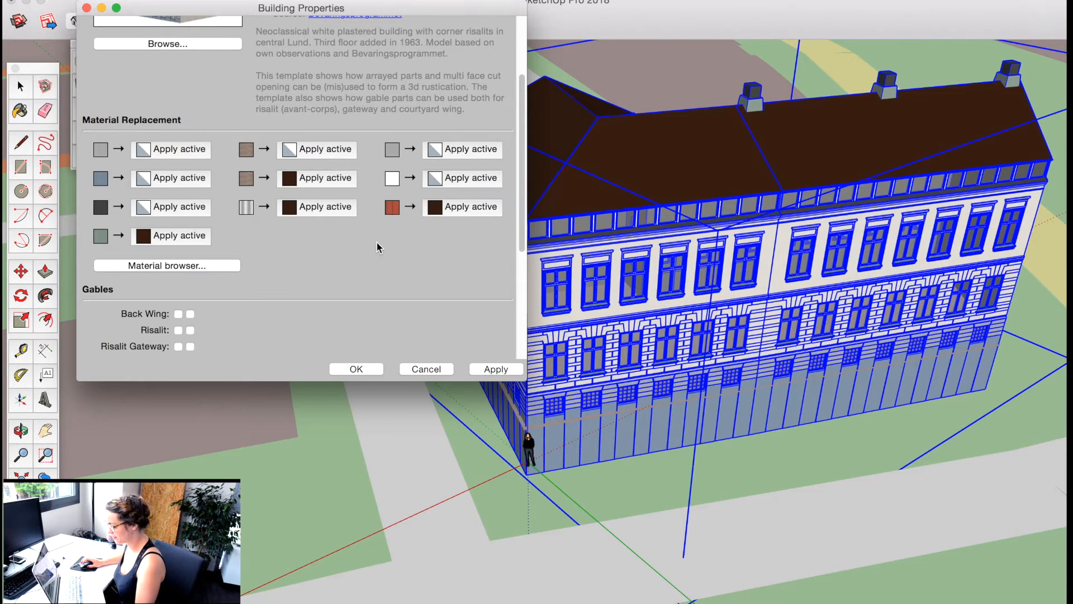
Enable the Back Wing gable at the building's second end and apply it to the model
{"action": "scroll", "coordinate": [321, 271], "scroll_direction": "down", "scroll_amount": 4}
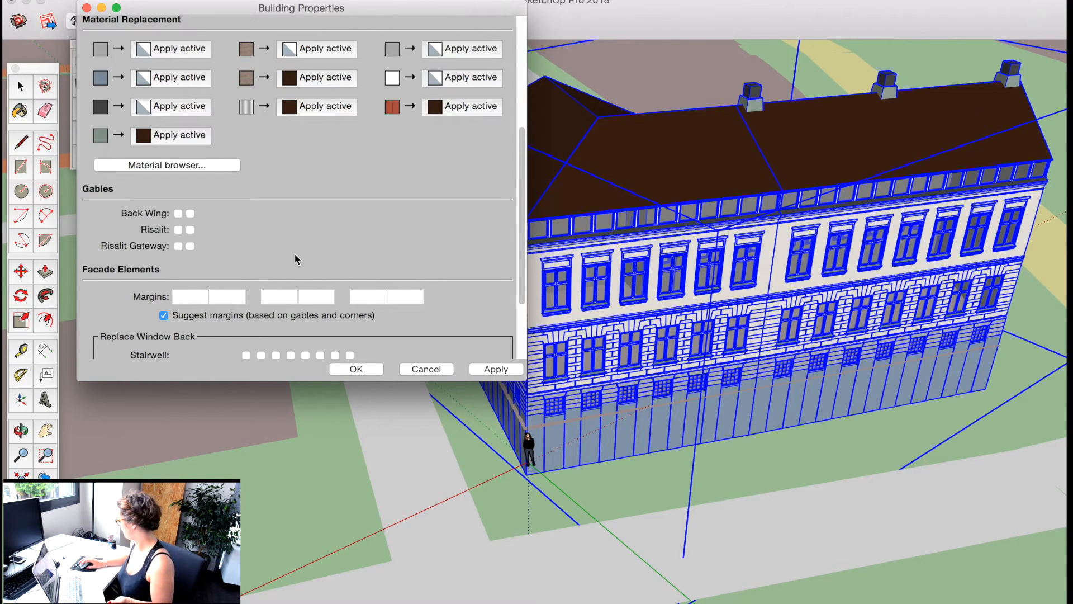
{"action": "left_click", "coordinate": [190, 213]}
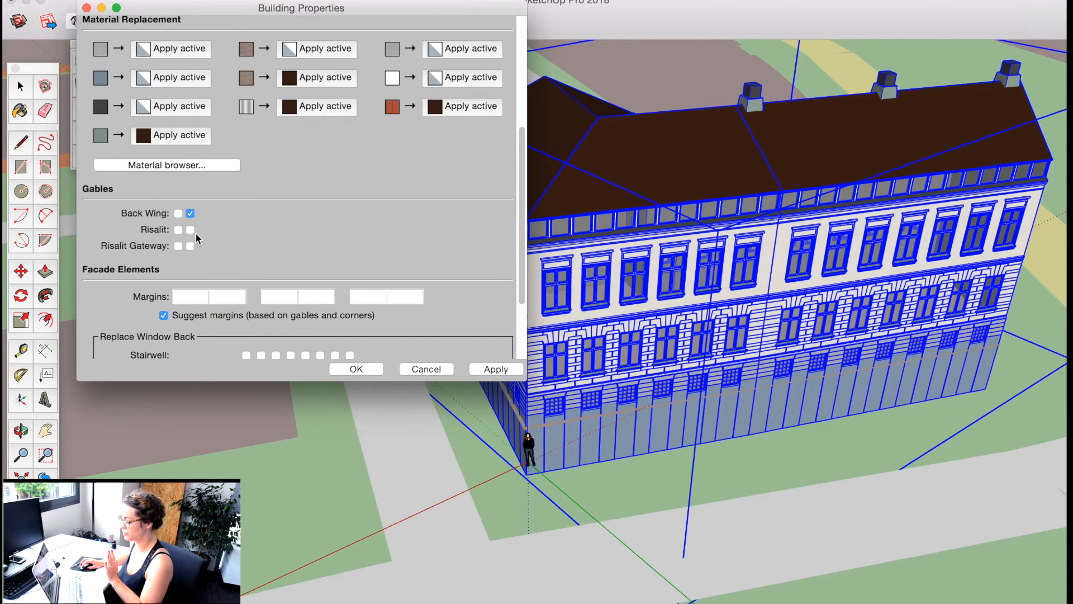
{"action": "left_click", "coordinate": [513, 368]}
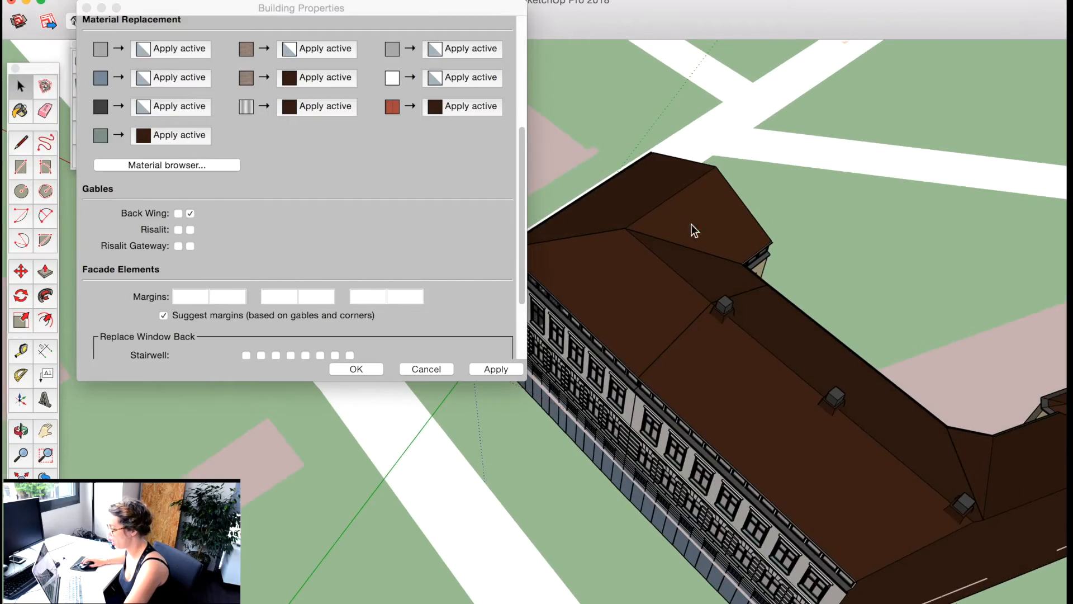
{"action": "middle_click_drag", "start_coordinate": [692, 223], "coordinate": [913, 258]}
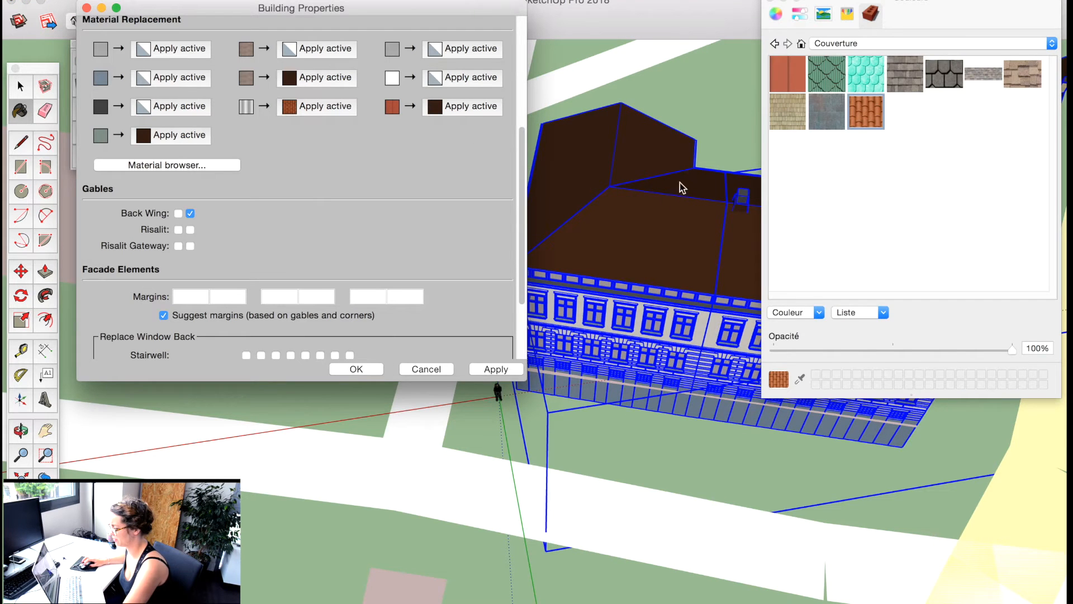
Regenerate the building with the red-brown tile replacing the striped roof material, and close the materials window
{"action": "left_click", "coordinate": [648, 234]}
{"action": "left_click", "coordinate": [494, 371]}
{"action": "left_click", "coordinate": [494, 370]}
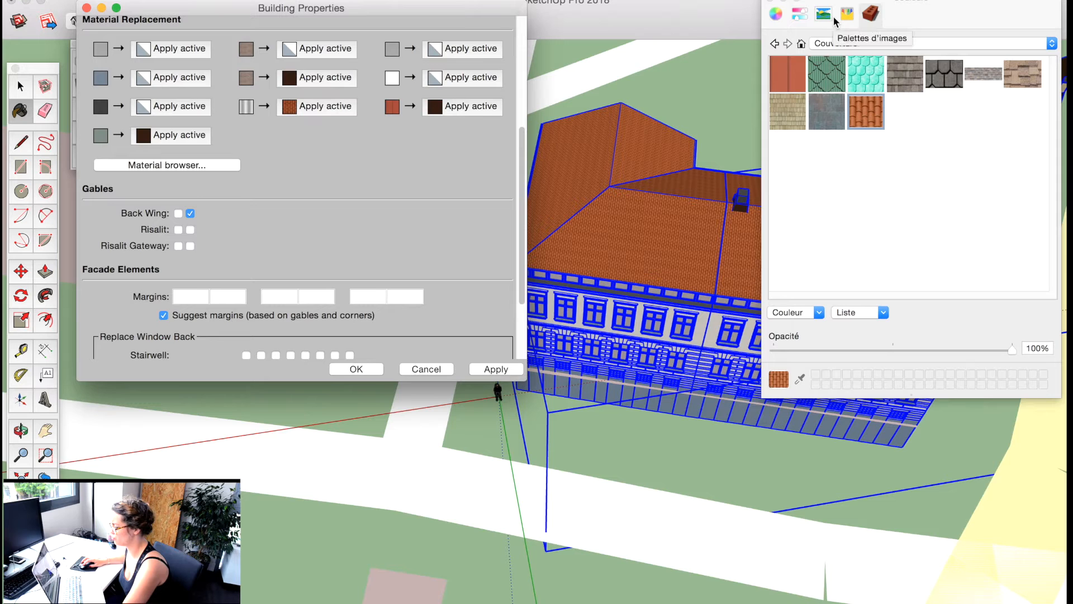
{"action": "left_click", "coordinate": [772, 1]}
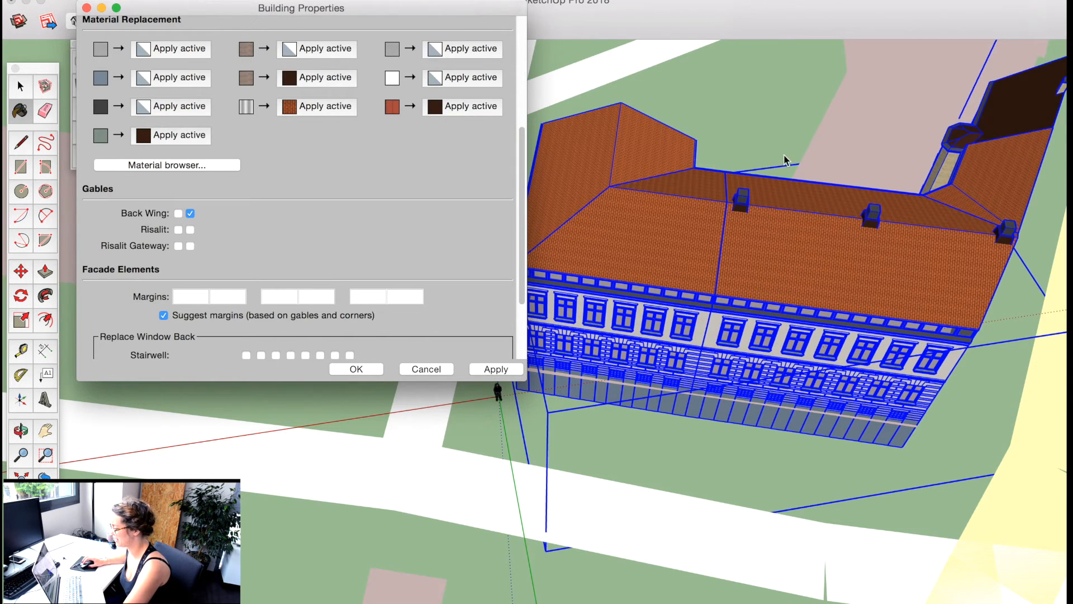
Examine the tiled roof, the back wing and the courtyard facades from several sides
{"action": "middle_click_drag", "start_coordinate": [842, 284], "coordinate": [861, 226]}
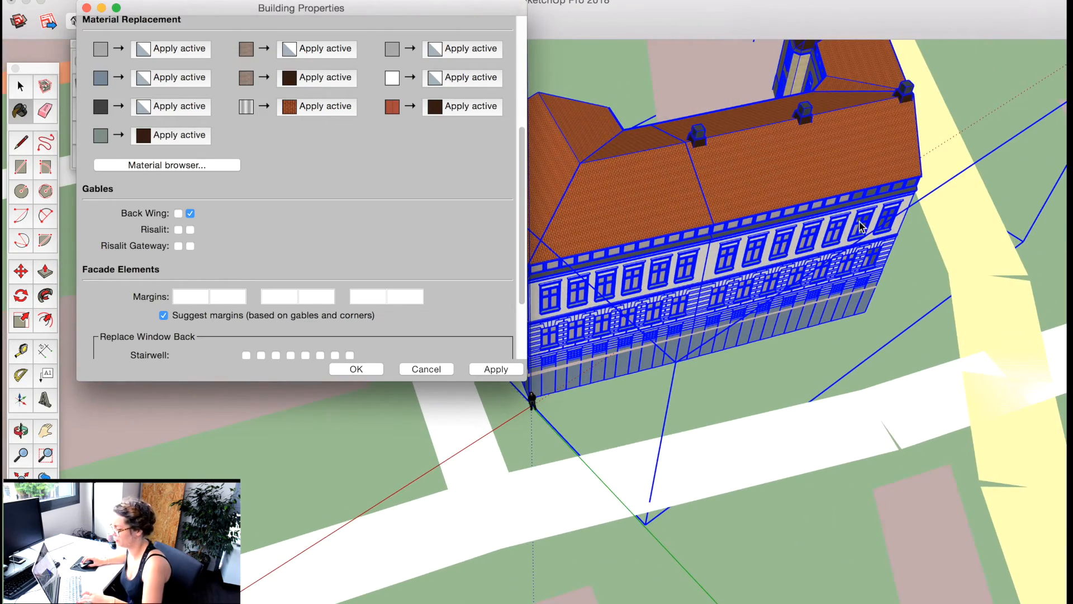
{"action": "middle_click_drag", "start_coordinate": [745, 189], "coordinate": [894, 215]}
{"action": "scroll", "coordinate": [783, 229], "scroll_direction": "up", "scroll_amount": 5}
{"action": "middle_click_drag", "start_coordinate": [774, 230], "coordinate": [750, 201]}
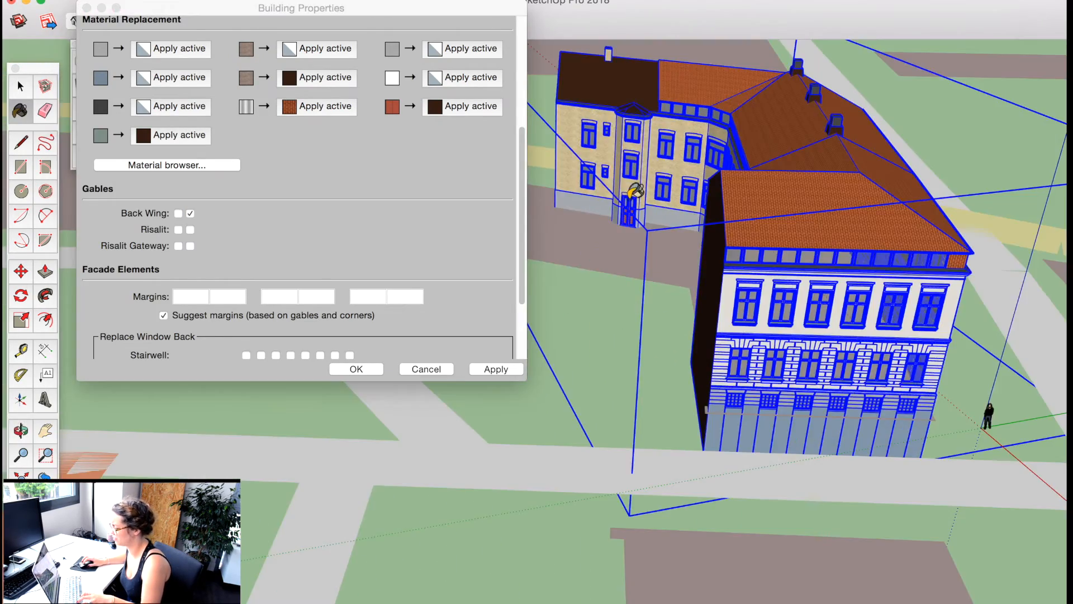
{"action": "key", "text": "space"}
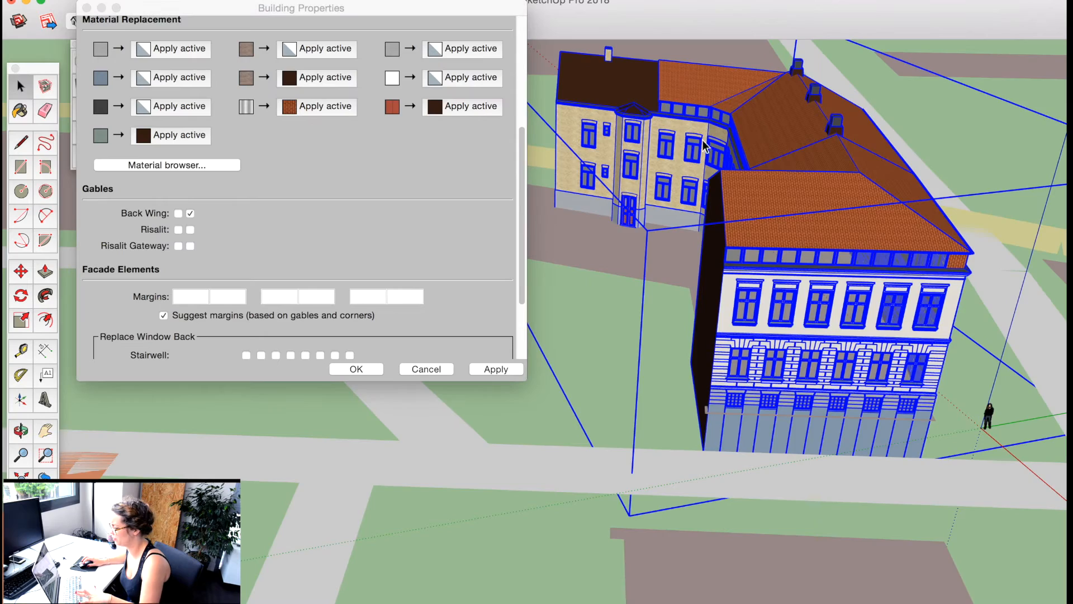
{"action": "scroll", "coordinate": [644, 158], "scroll_direction": "up", "scroll_amount": 3}
{"action": "left_click", "coordinate": [646, 313]}
{"action": "middle_click_drag", "start_coordinate": [651, 302], "coordinate": [880, 228]}
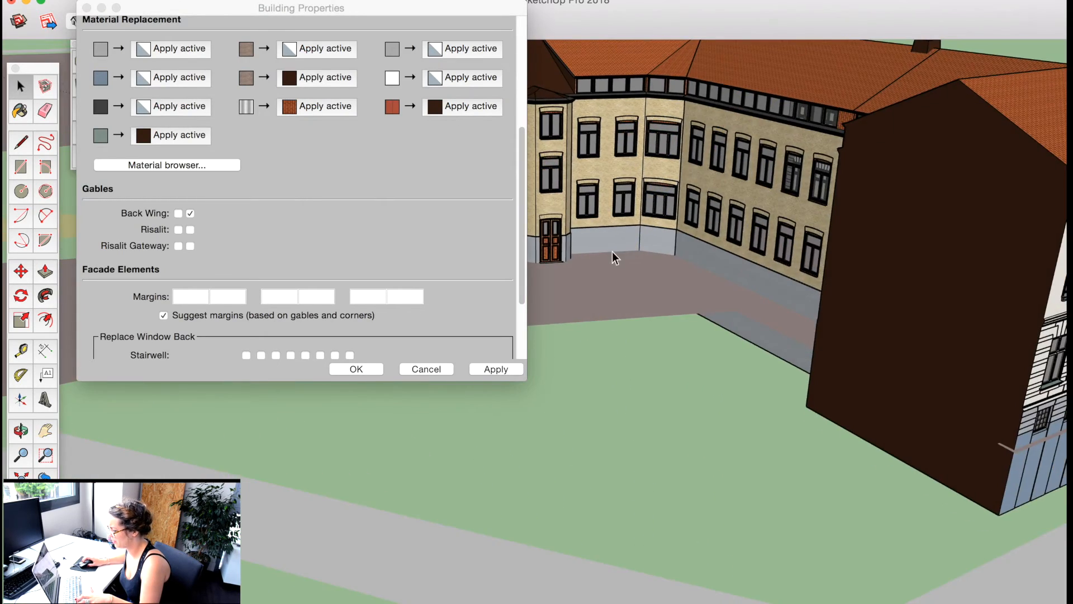
{"action": "scroll", "coordinate": [555, 244], "scroll_direction": "up", "scroll_amount": 5}
{"action": "scroll", "coordinate": [554, 239], "scroll_direction": "down", "scroll_amount": 8}
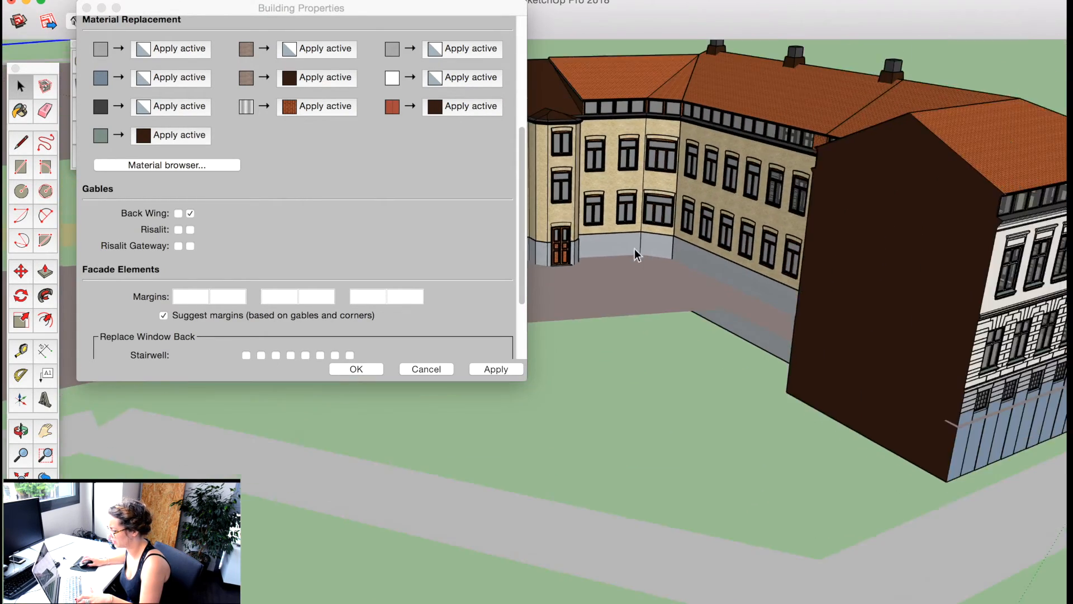
{"action": "scroll", "coordinate": [635, 249], "scroll_direction": "down", "scroll_amount": 3}
{"action": "middle_click_drag", "start_coordinate": [693, 255], "coordinate": [415, 282]}
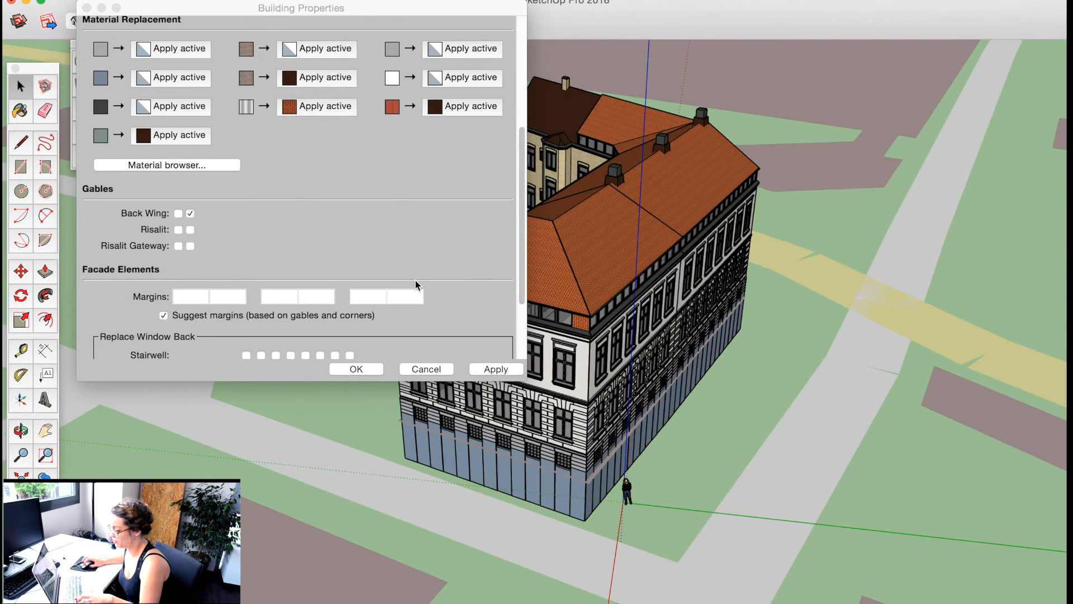
Try a Risalit gable at the building's first end with suggested margins, apply it and inspect the facade
{"action": "left_click", "coordinate": [178, 229]}
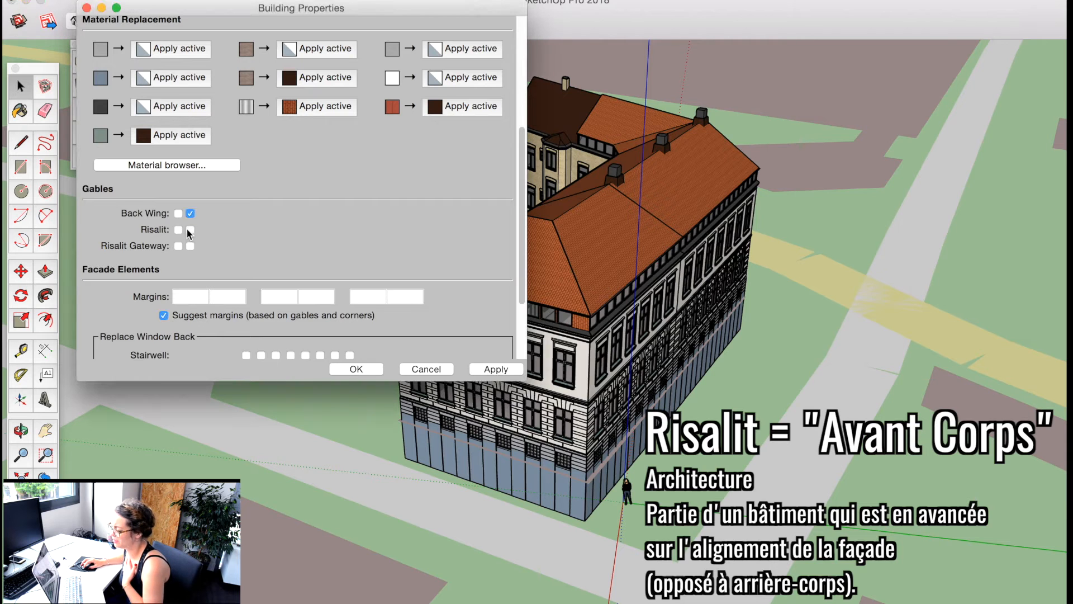
{"action": "left_click_drag", "start_coordinate": [178, 296], "coordinate": [116, 295]}
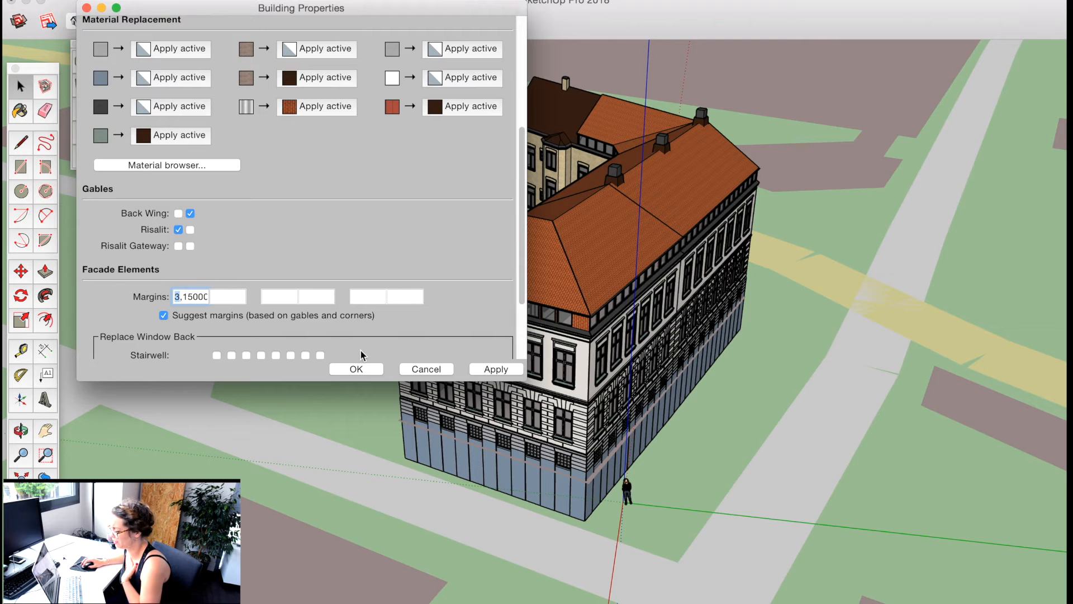
{"action": "left_click", "coordinate": [486, 369]}
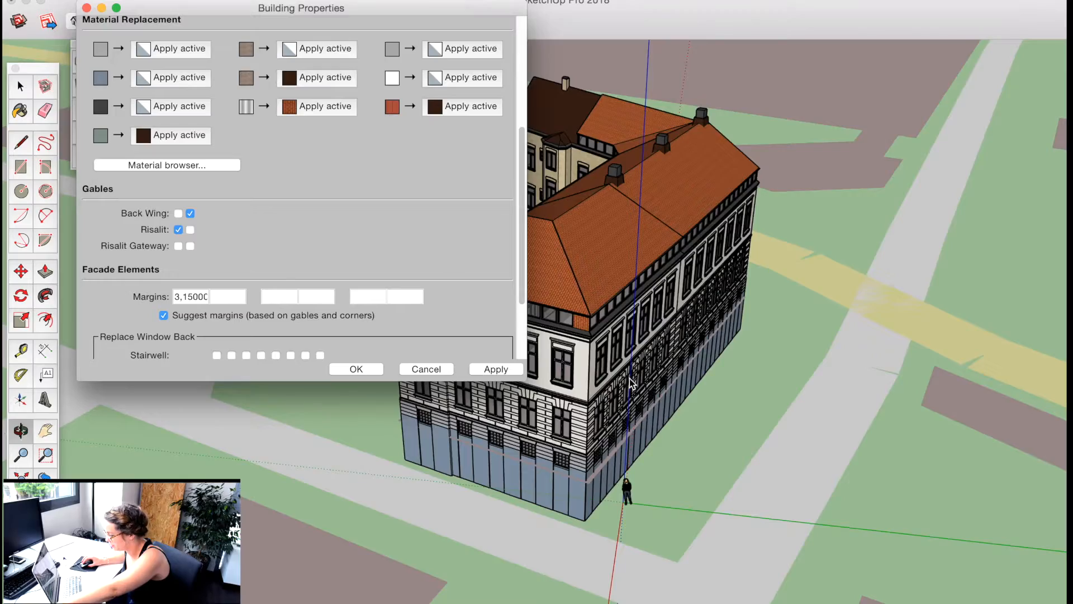
{"action": "scroll", "coordinate": [630, 383], "scroll_direction": "up", "scroll_amount": 10}
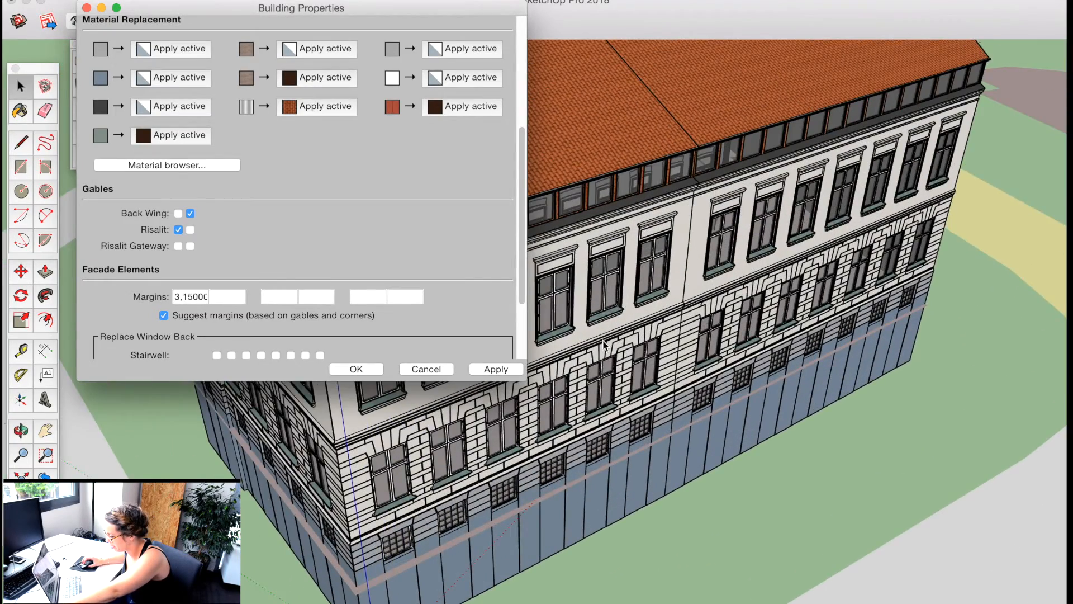
{"action": "middle_click_drag", "start_coordinate": [603, 345], "coordinate": [798, 294]}
{"action": "scroll", "coordinate": [662, 309], "scroll_direction": "down", "scroll_amount": 3}
{"action": "scroll", "coordinate": [662, 310], "scroll_direction": "down", "scroll_amount": 5}
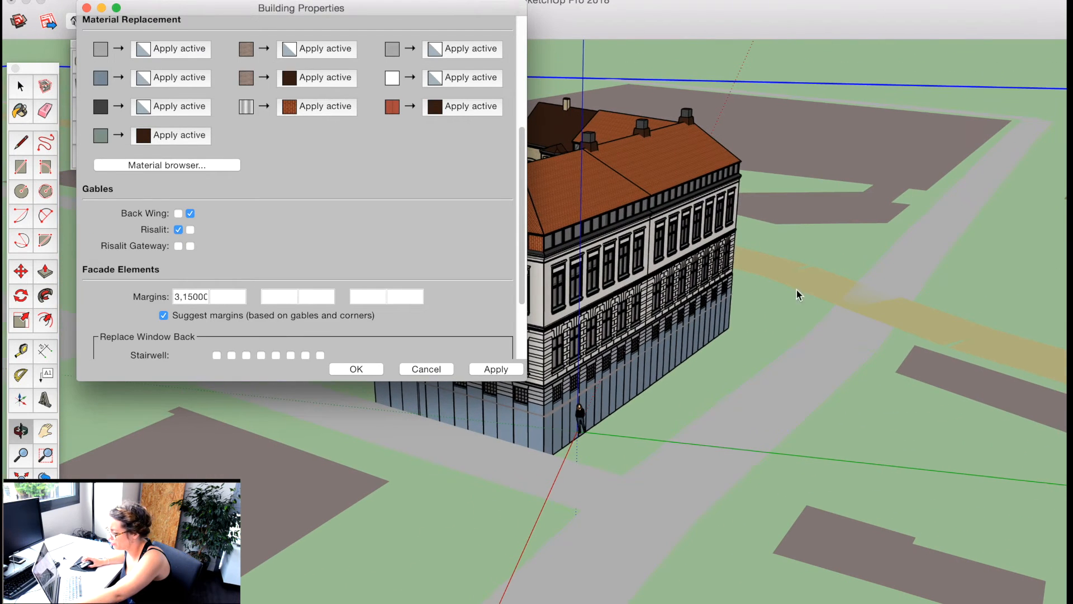
Replace the first-end Risalit with a Risalit Gateway, apply it and check the gateway on the facade
{"action": "left_click", "coordinate": [178, 229]}
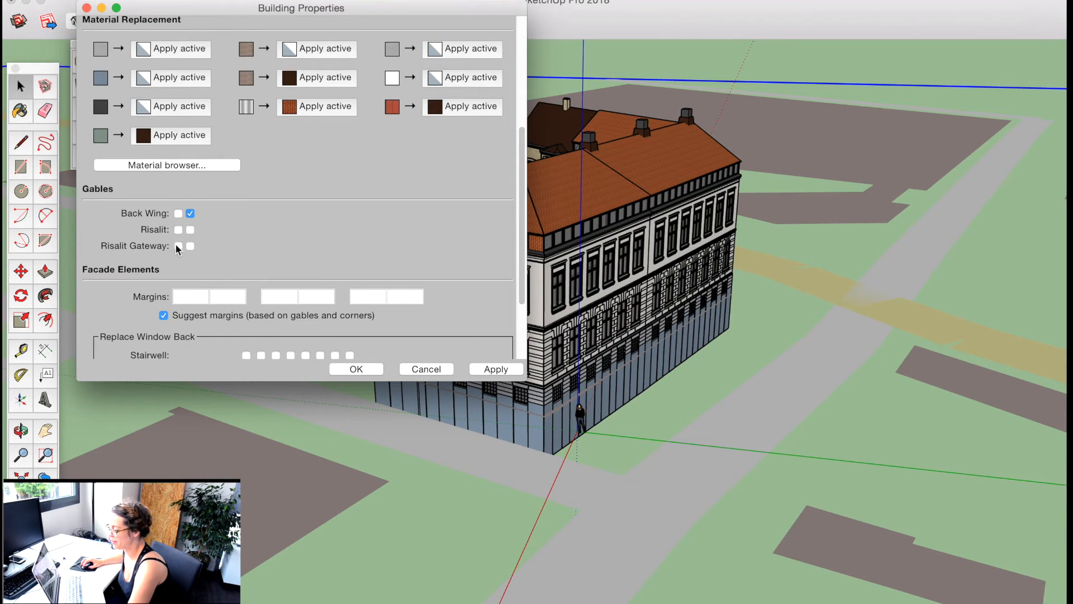
{"action": "left_click", "coordinate": [178, 246]}
{"action": "middle_click_drag", "start_coordinate": [487, 391], "coordinate": [639, 394]}
{"action": "scroll", "coordinate": [570, 368], "scroll_direction": "down", "scroll_amount": 5}
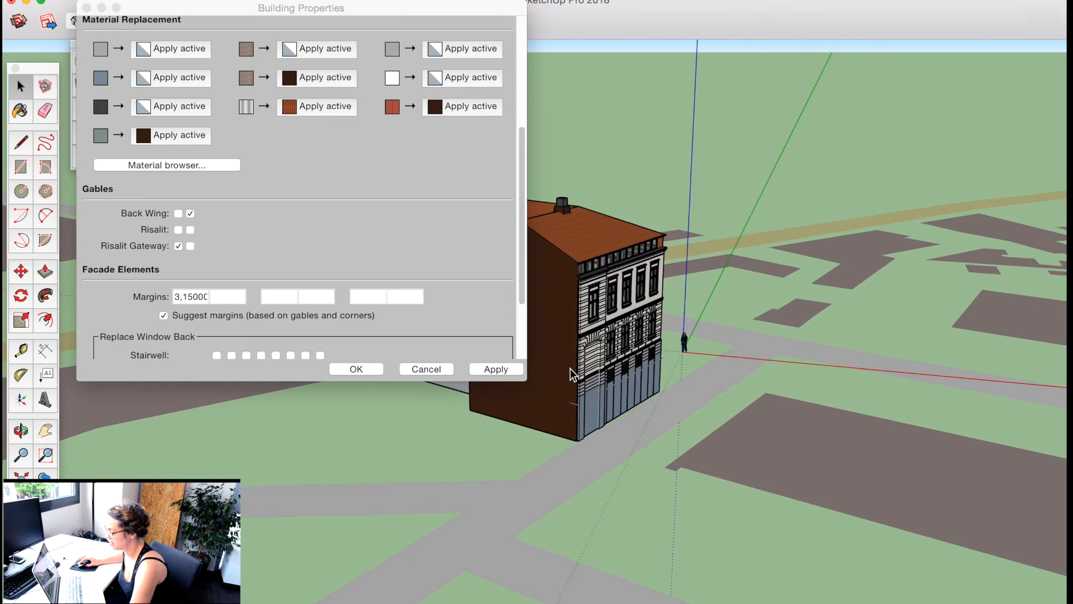
{"action": "scroll", "coordinate": [562, 369], "scroll_direction": "up", "scroll_amount": 6}
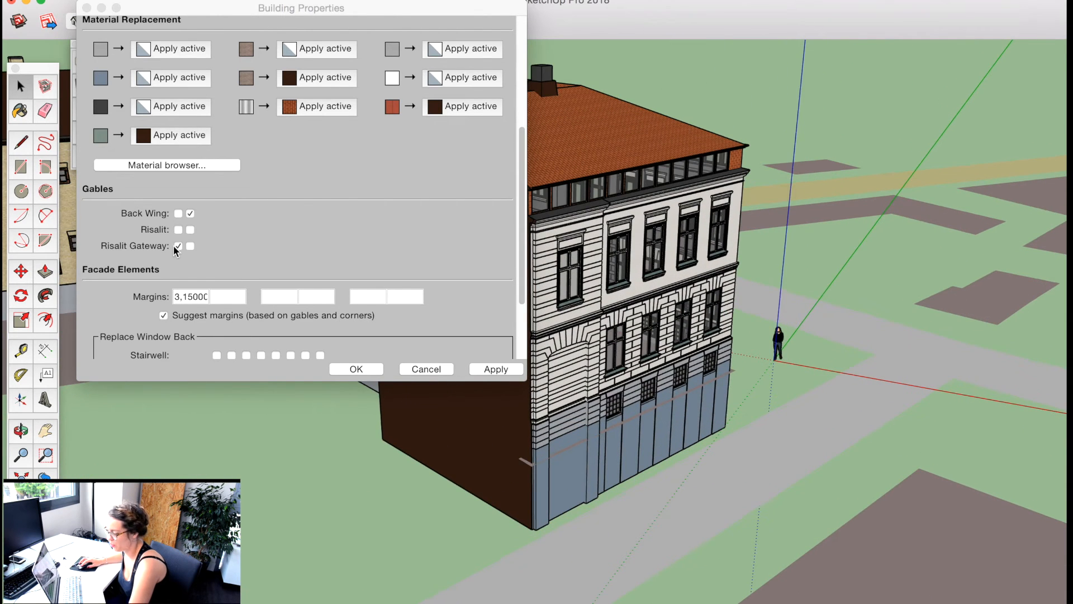
Enable the Stairwell replacement at the first and fourth back window positions and close the building properties
{"action": "left_click", "coordinate": [173, 246]}
{"action": "scroll", "coordinate": [173, 263], "scroll_direction": "down", "scroll_amount": 3}
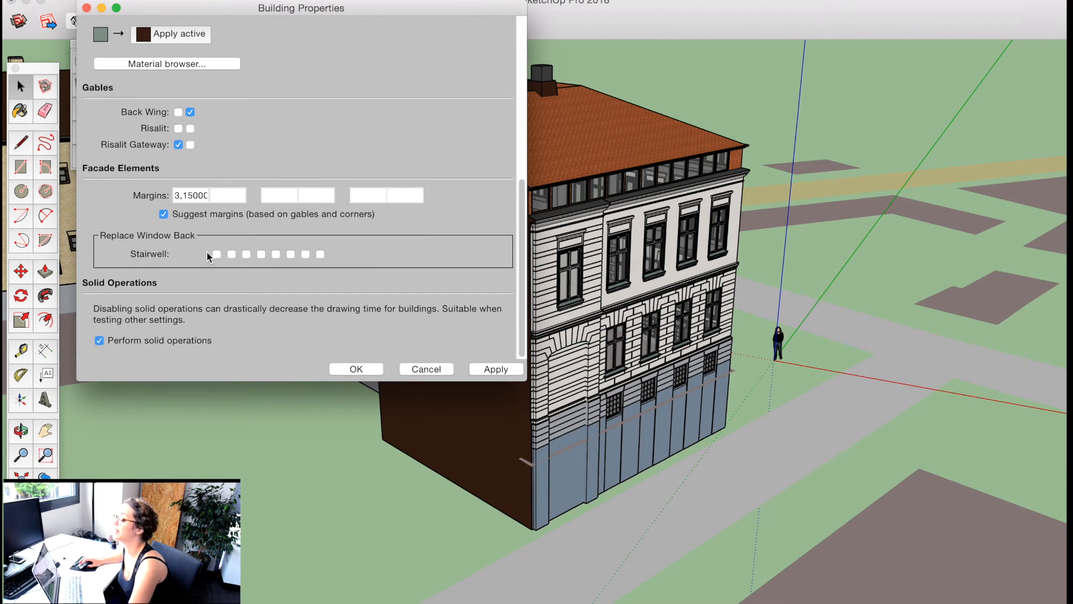
{"action": "left_click", "coordinate": [247, 254]}
{"action": "left_click", "coordinate": [247, 254]}
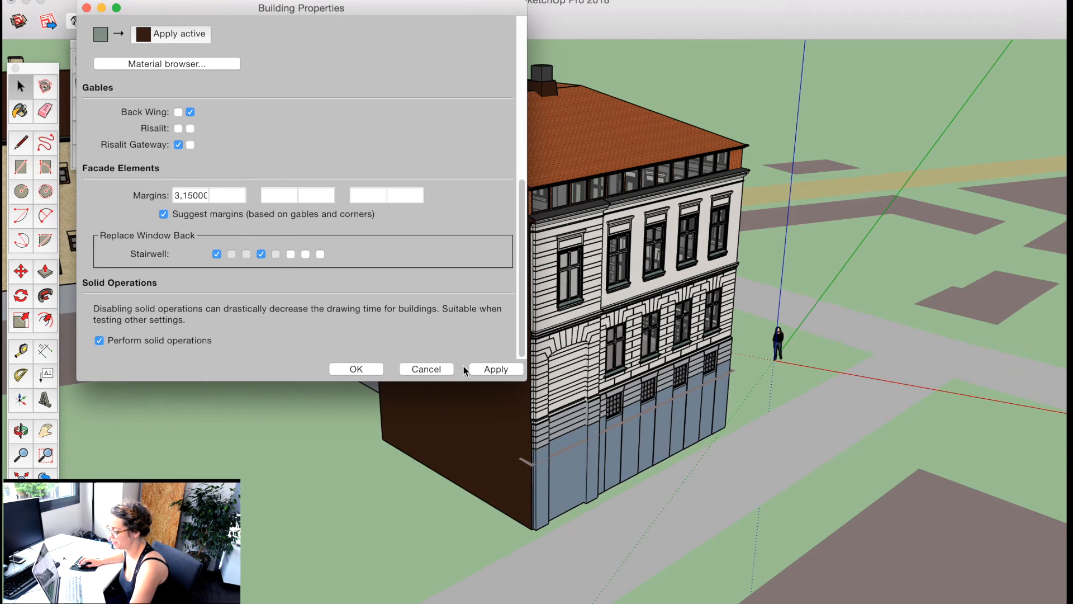
{"action": "left_click", "coordinate": [87, 8]}
{"action": "mouse_move", "coordinate": [174, 247]}
{"action": "middle_mouse_down"}
{"action": "mouse_move", "coordinate": [201, 259]}
{"action": "mouse_move", "coordinate": [461, 281]}
{"action": "mouse_move", "coordinate": [354, 380]}
{"action": "mouse_move", "coordinate": [246, 338]}
{"action": "mouse_move", "coordinate": [332, 267]}
{"action": "mouse_move", "coordinate": [269, 218]}
{"action": "middle_mouse_up"}
{"action": "middle_click_drag", "start_coordinate": [636, 227], "coordinate": [452, 230]}
{"action": "scroll", "coordinate": [592, 162], "scroll_direction": "down", "scroll_amount": 2}
{"action": "scroll", "coordinate": [581, 192], "scroll_direction": "up", "scroll_amount": 2}
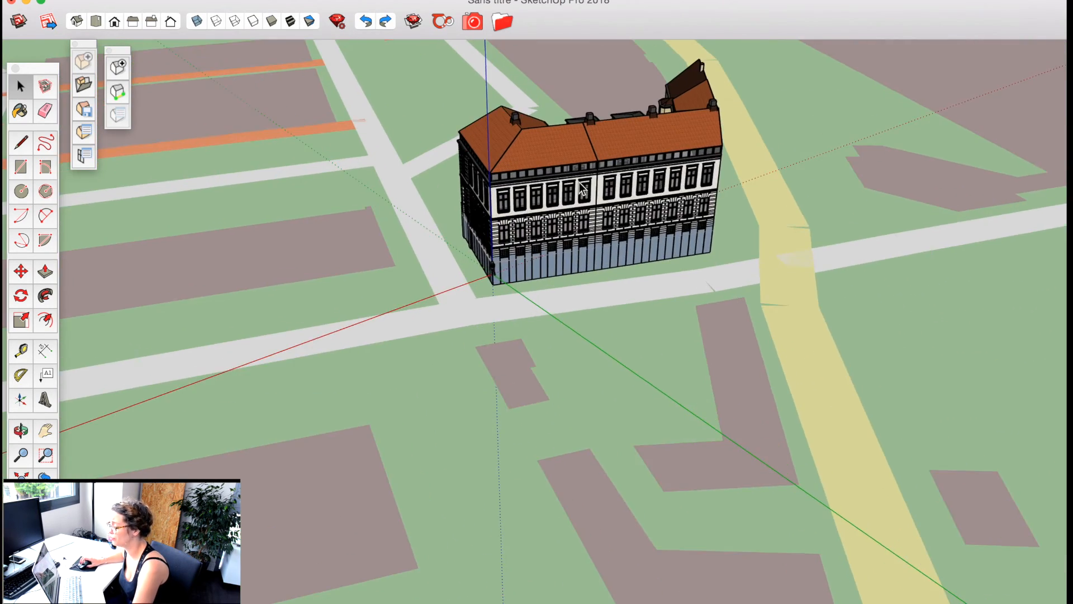
{"action": "scroll", "coordinate": [583, 192], "scroll_direction": "up", "scroll_amount": 1}
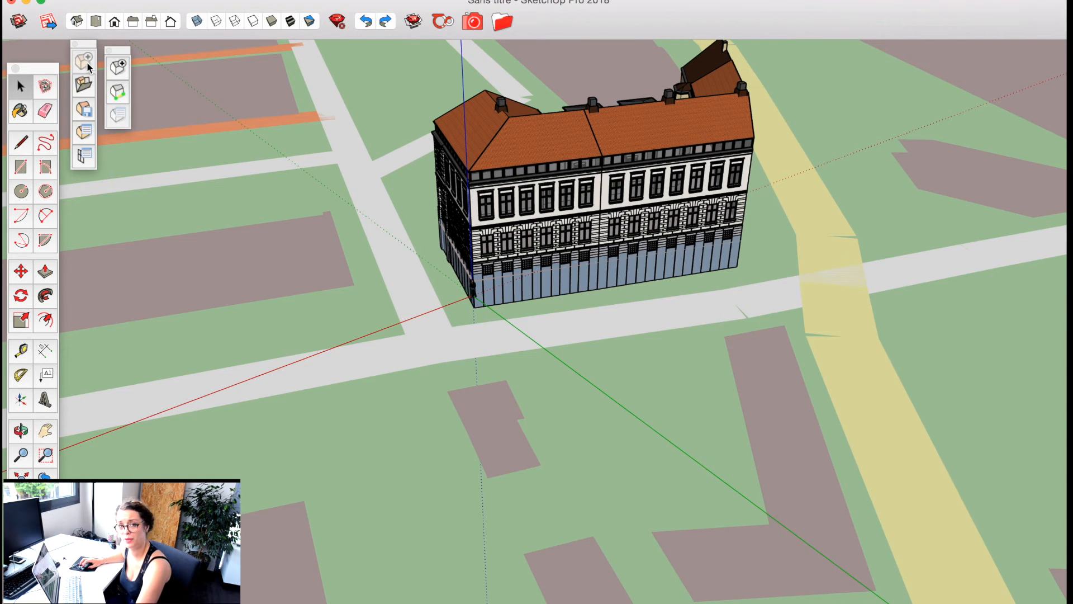
{"action": "scroll", "coordinate": [182, 251], "scroll_direction": "down", "scroll_amount": 2}
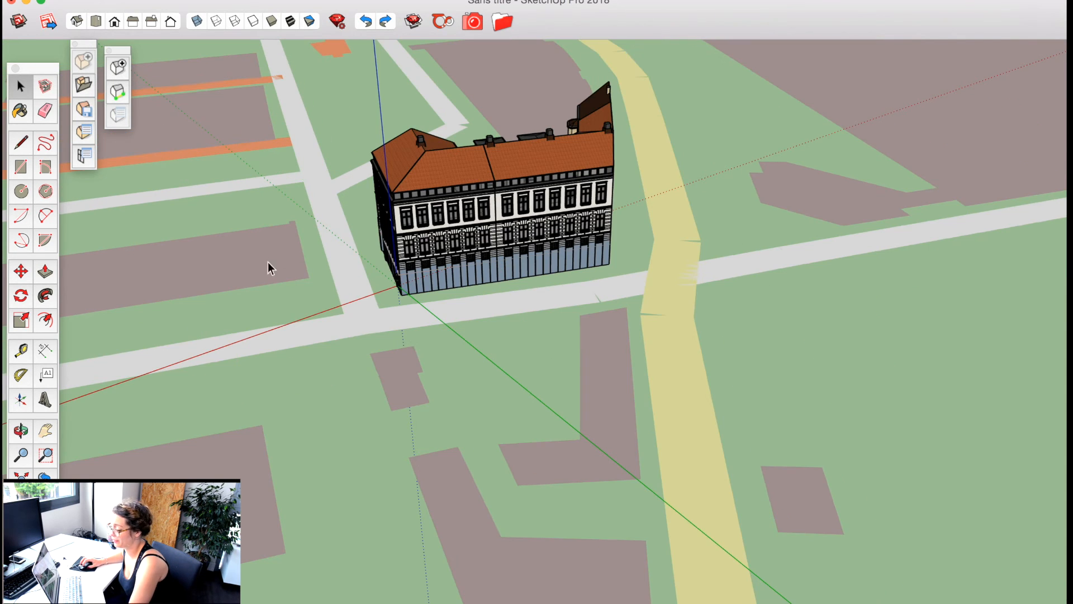
Open the grey-and-red brick building template from the Unknown group for editing and place it on the site plan away from the generated building
{"action": "left_click", "coordinate": [83, 86]}
{"action": "scroll", "coordinate": [167, 172], "scroll_direction": "down", "scroll_amount": 10}
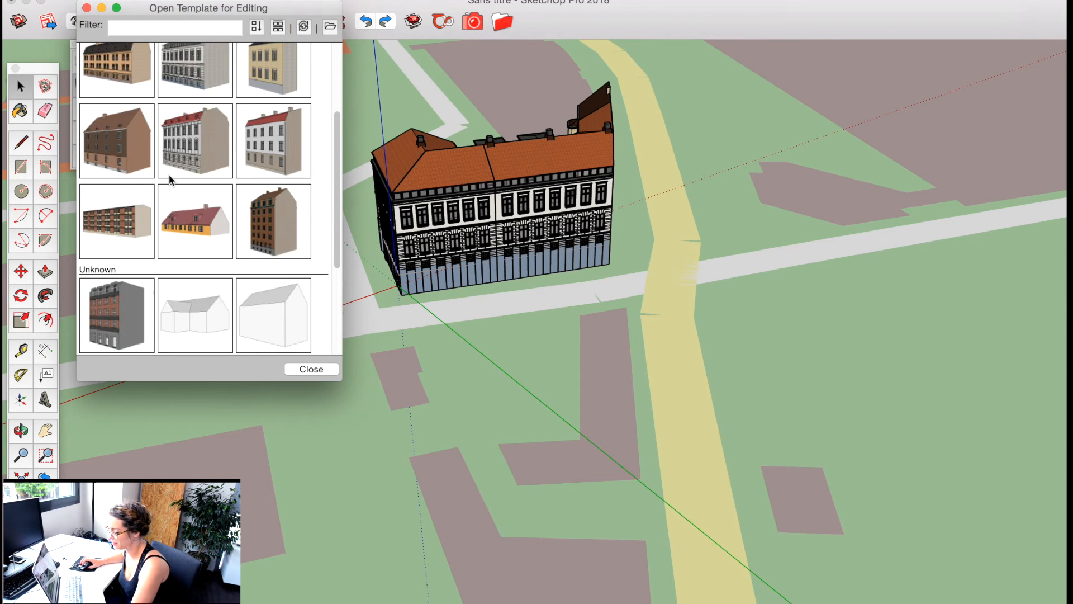
{"action": "scroll", "coordinate": [167, 184], "scroll_direction": "up", "scroll_amount": 5}
{"action": "left_click", "coordinate": [302, 370]}
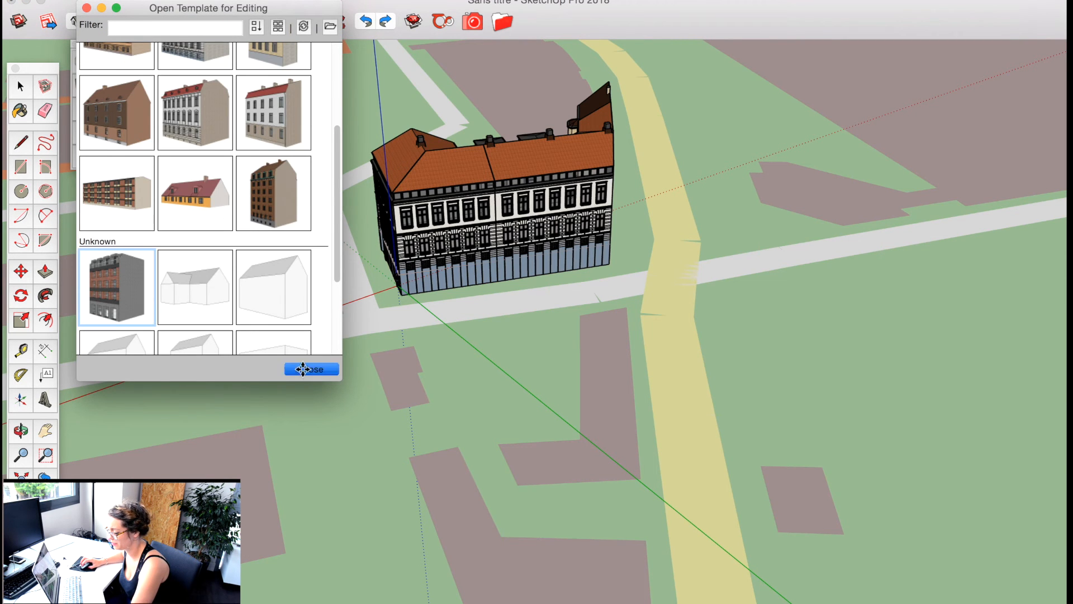
{"action": "scroll", "coordinate": [232, 217], "scroll_direction": "down", "scroll_amount": 5}
{"action": "middle_click_drag", "start_coordinate": [231, 233], "coordinate": [545, 255], "text": "shift"}
{"action": "middle_click_drag", "start_coordinate": [359, 147], "coordinate": [424, 313], "text": "shift"}
{"action": "left_click", "coordinate": [448, 319]}
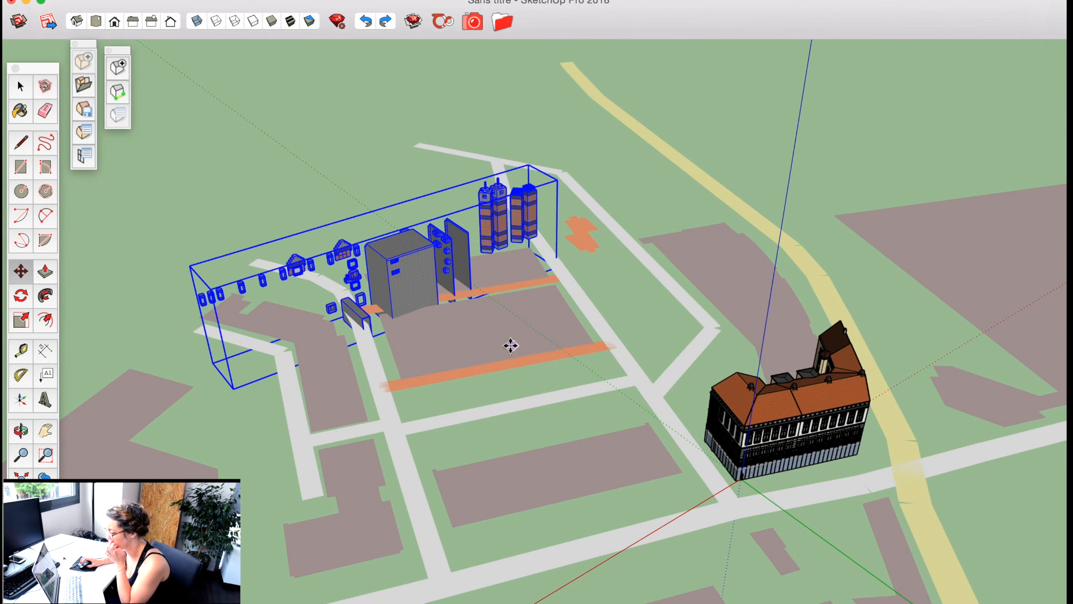
{"action": "key", "text": "space"}
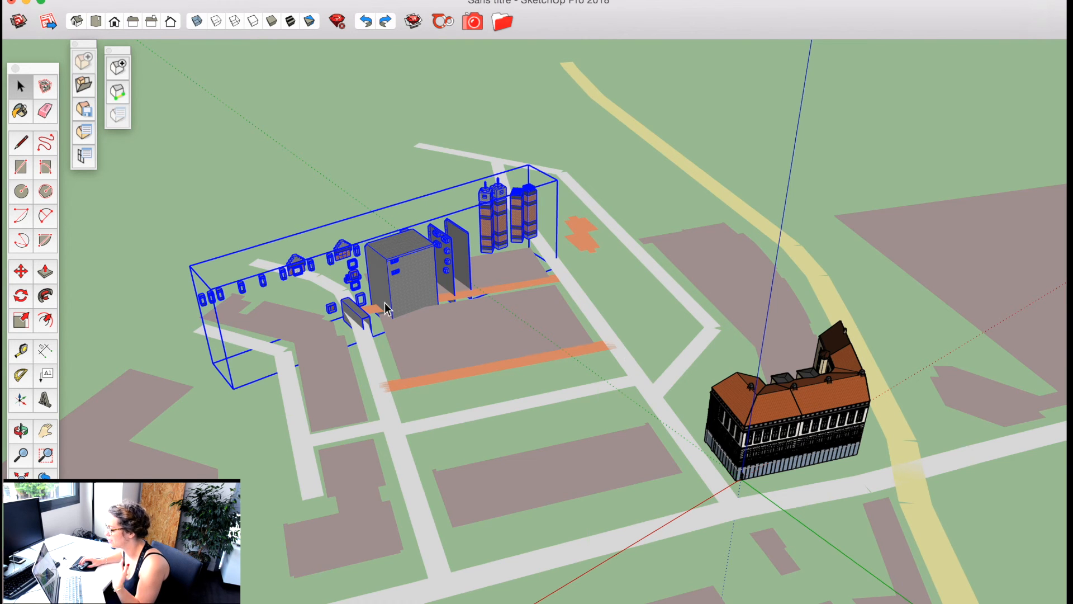
Deselect the placed template and examine its towers, wall volume, gables and window components from several sides
{"action": "scroll", "coordinate": [378, 276], "scroll_direction": "down", "scroll_amount": 2}
{"action": "scroll", "coordinate": [285, 194], "scroll_direction": "up", "scroll_amount": 1}
{"action": "left_click", "coordinate": [284, 192]}
{"action": "middle_click_drag", "start_coordinate": [408, 274], "coordinate": [766, 282]}
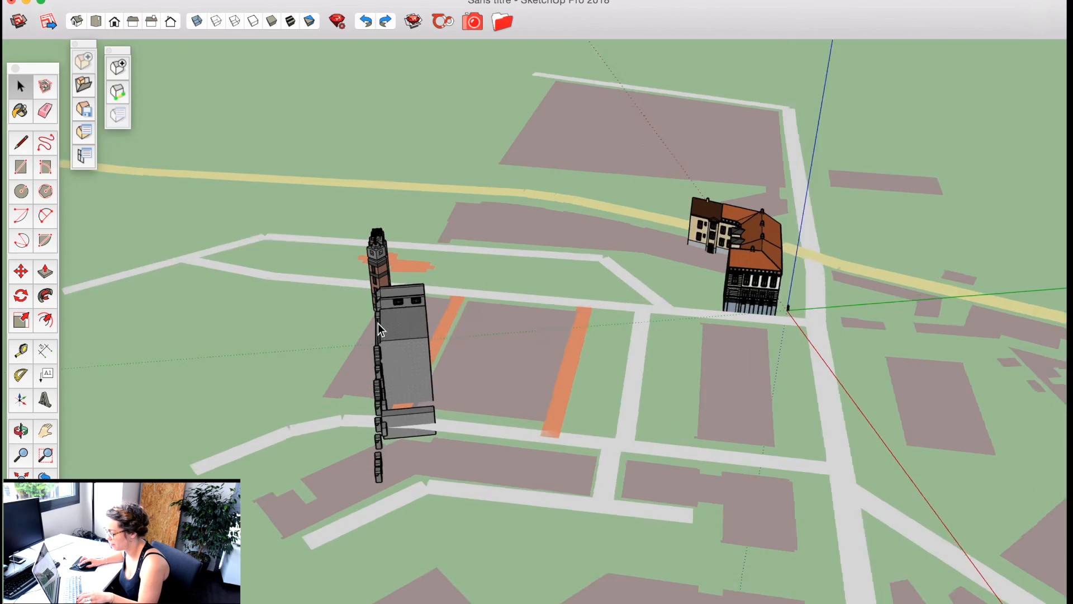
{"action": "scroll", "coordinate": [378, 322], "scroll_direction": "up", "scroll_amount": 5}
{"action": "middle_click_drag", "start_coordinate": [380, 353], "coordinate": [994, 391]}
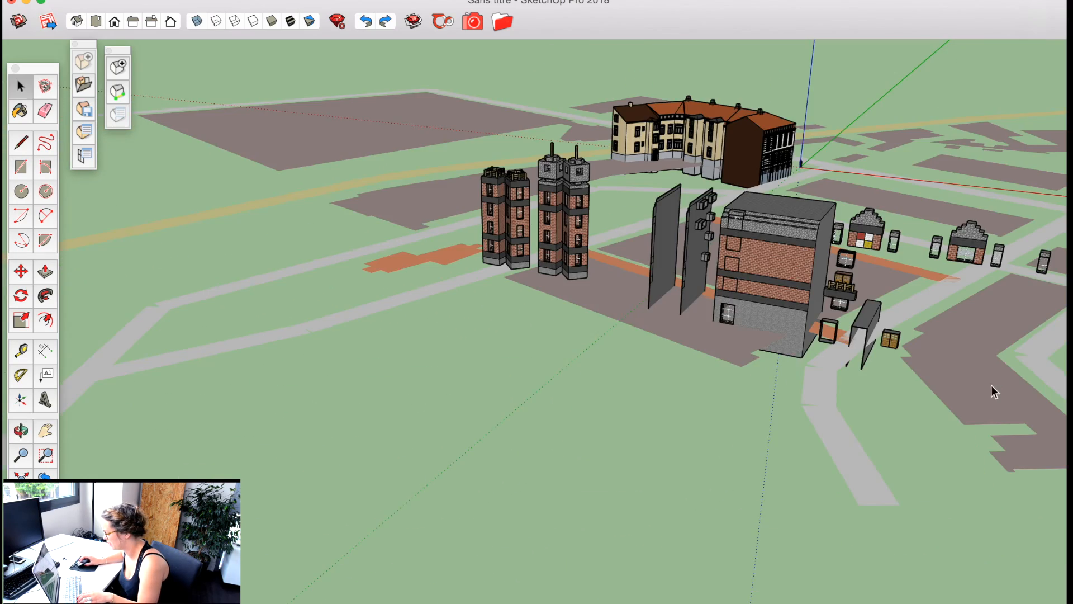
{"action": "middle_click_drag", "start_coordinate": [984, 348], "coordinate": [853, 361]}
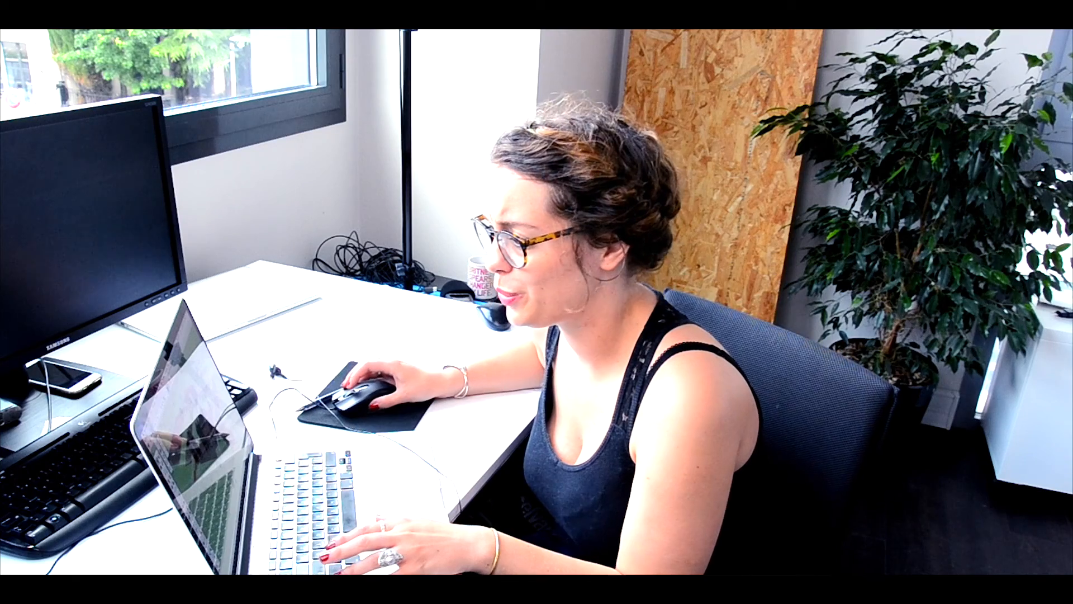